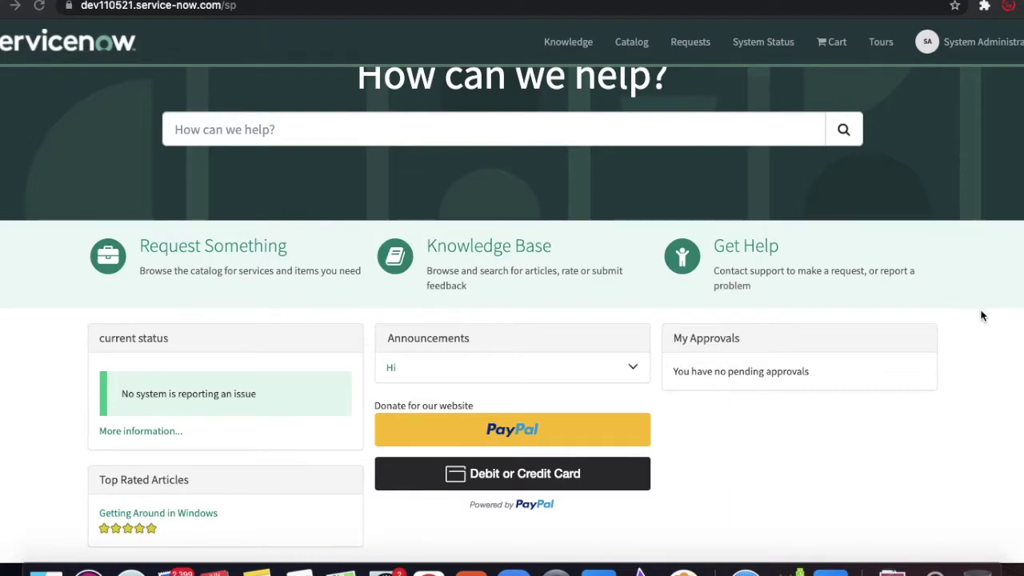
Start a PayPal donation from the service portal homepage and log in to the sandbox account with its password.
scroll(980, 310, up, 3)
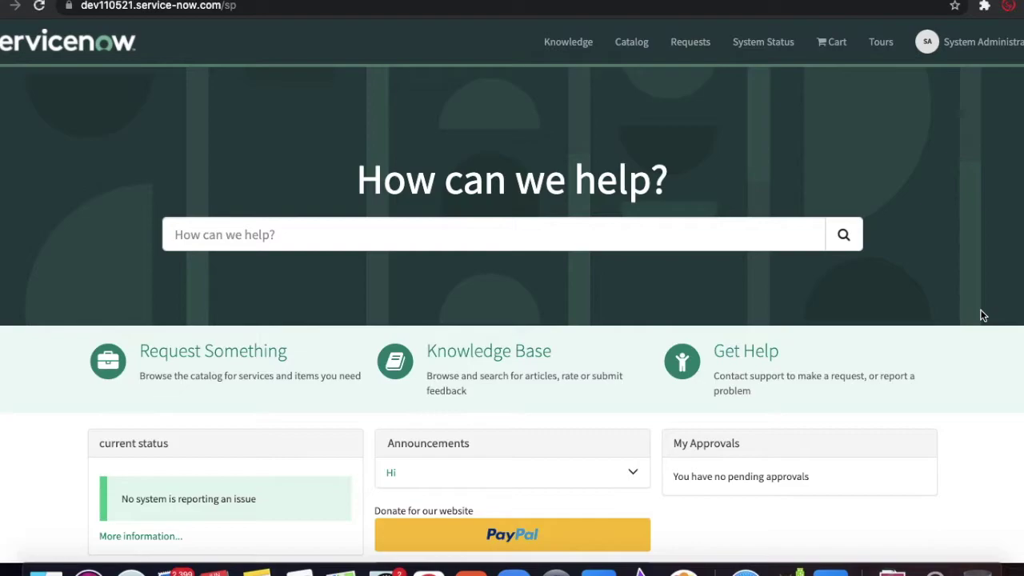
scroll(982, 315, down, 3)
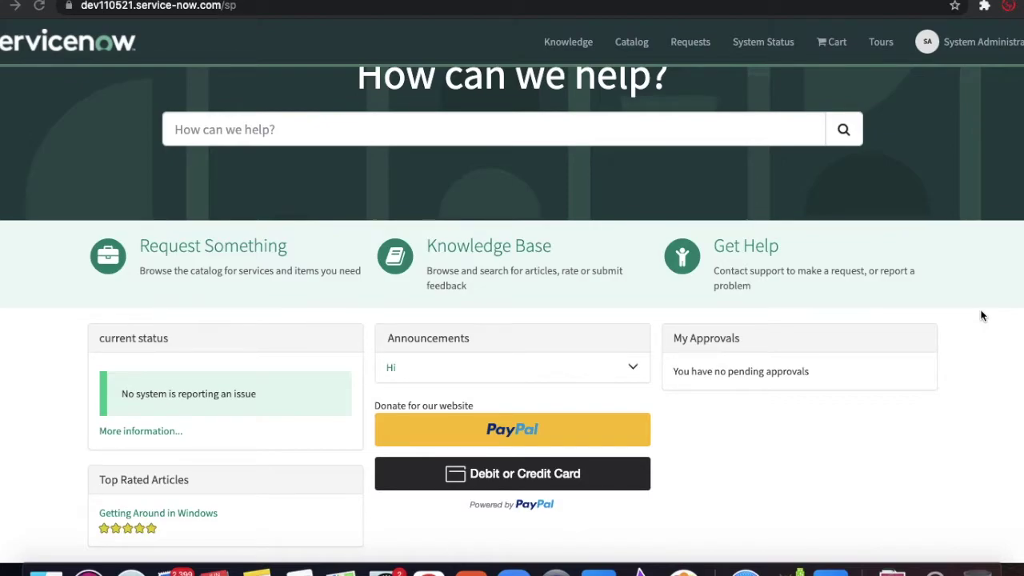
click(509, 433)
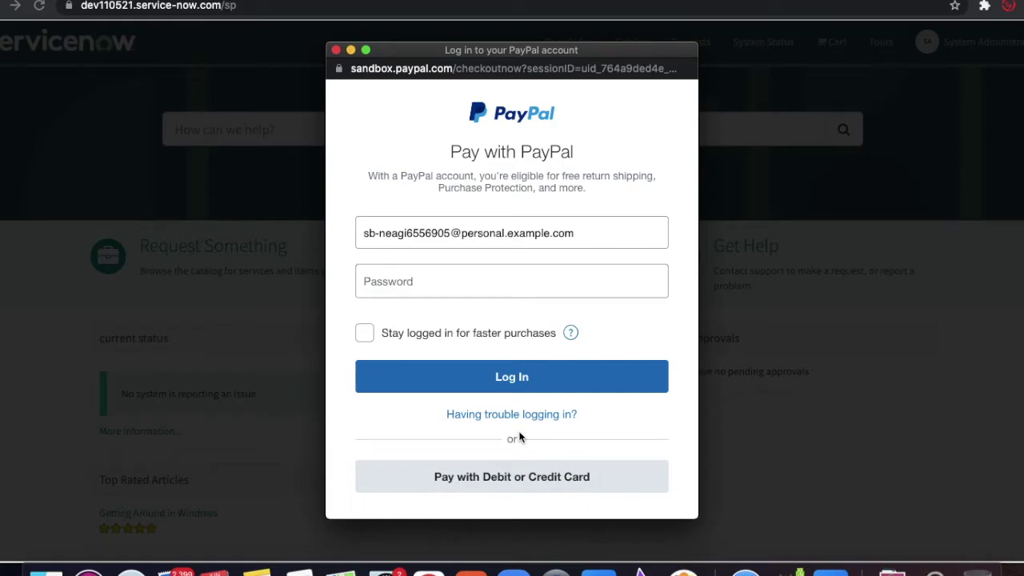
click(518, 284)
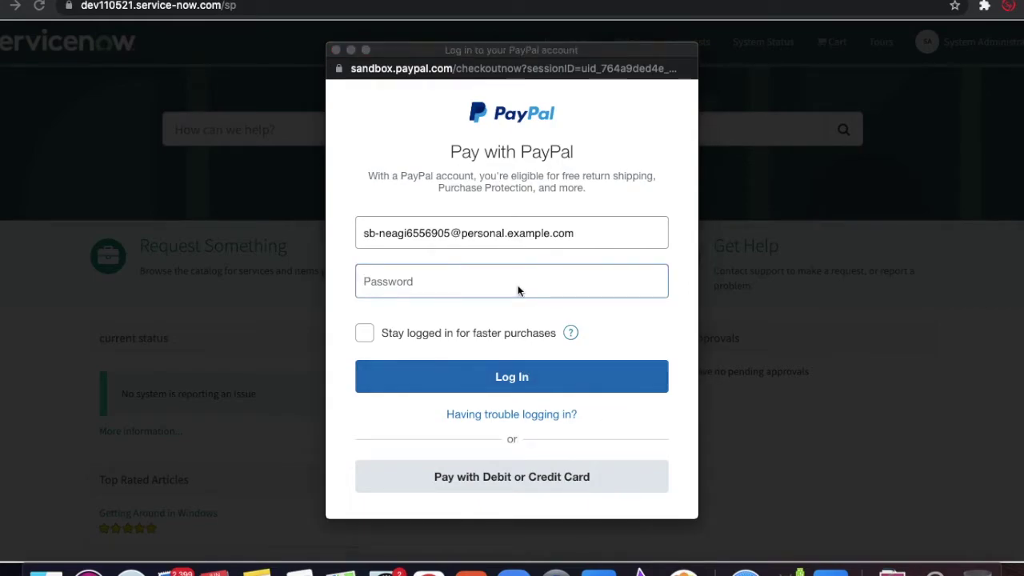
click(464, 288)
key(super+v)
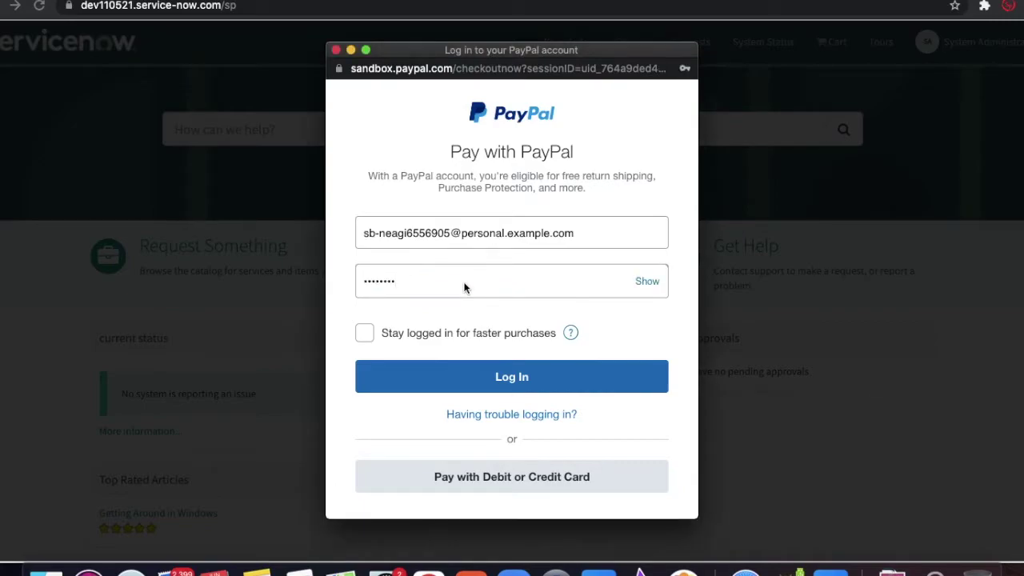
click(461, 376)
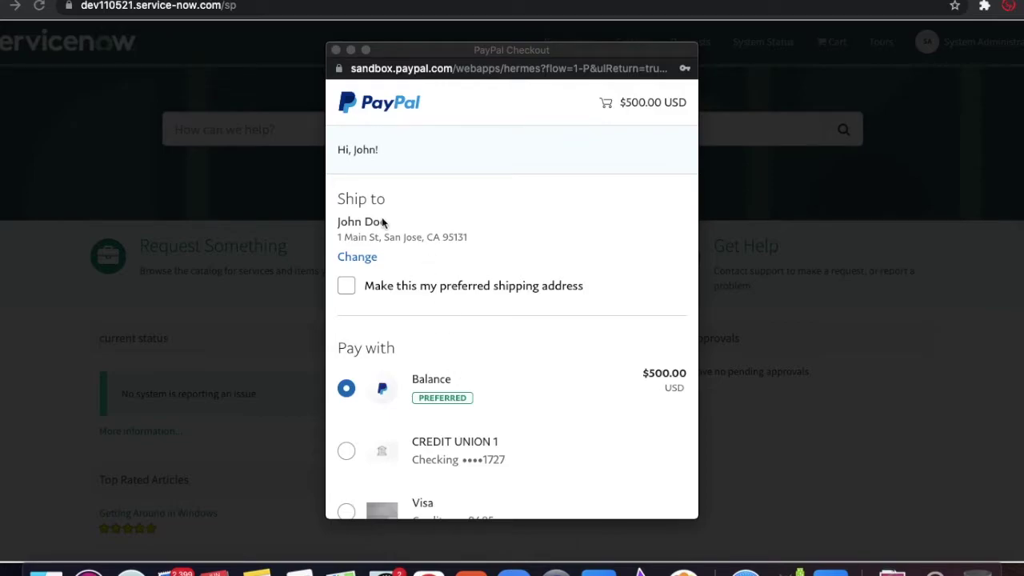
Review the payment options in the checkout and pay the 500 USD donation from the PayPal balance.
scroll(422, 226, down, 3)
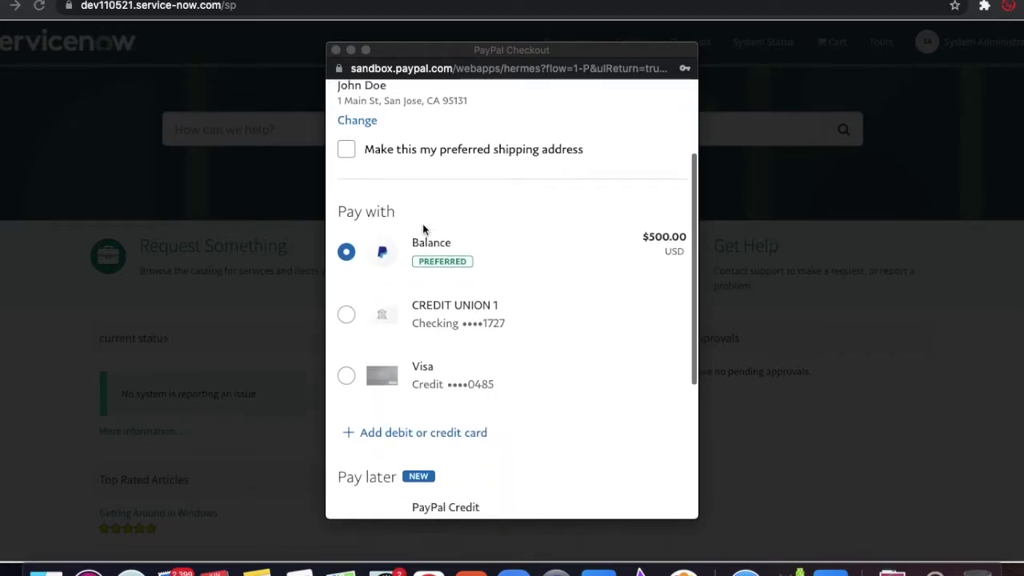
click(659, 240)
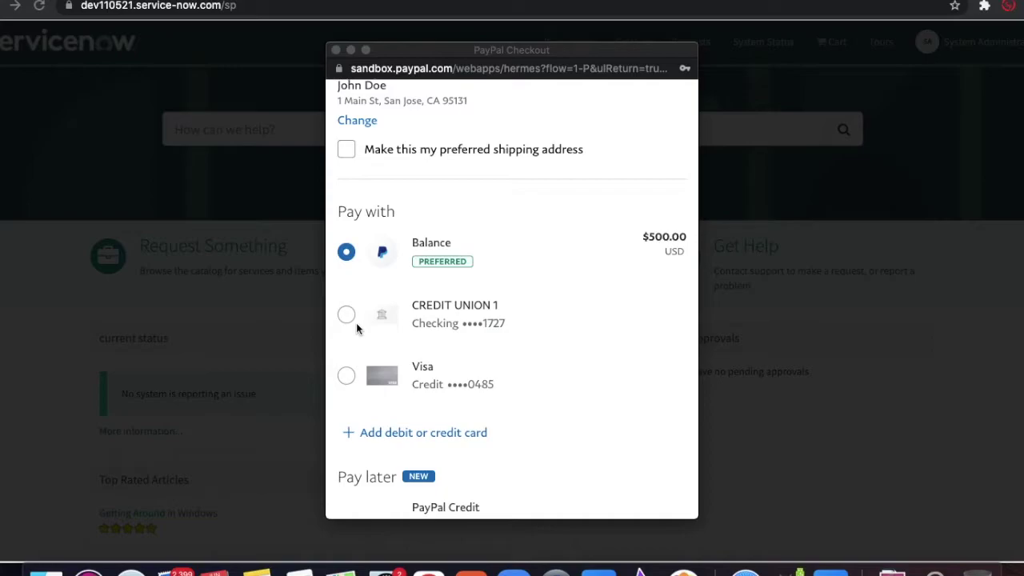
scroll(436, 320, down, 5)
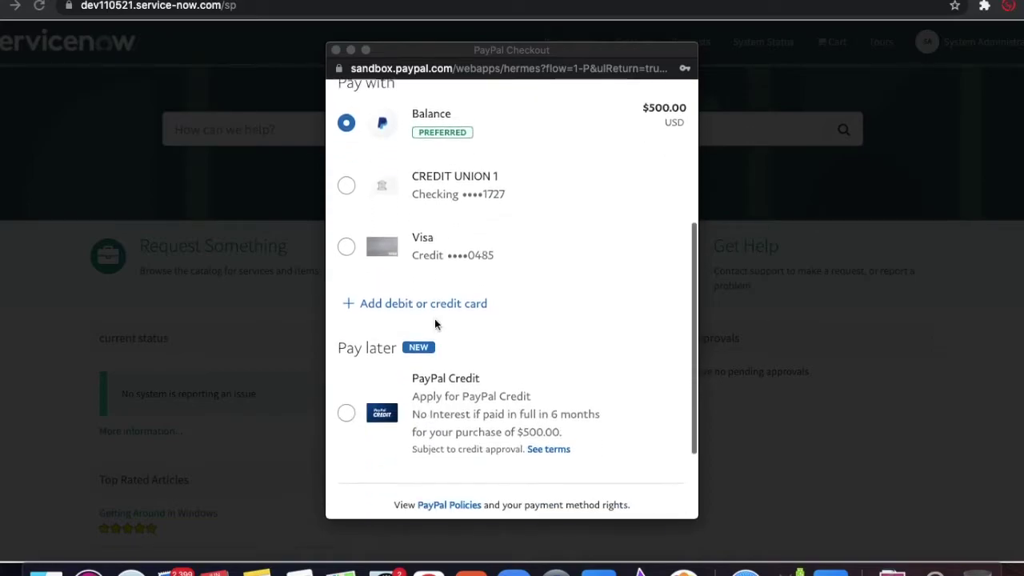
click(507, 421)
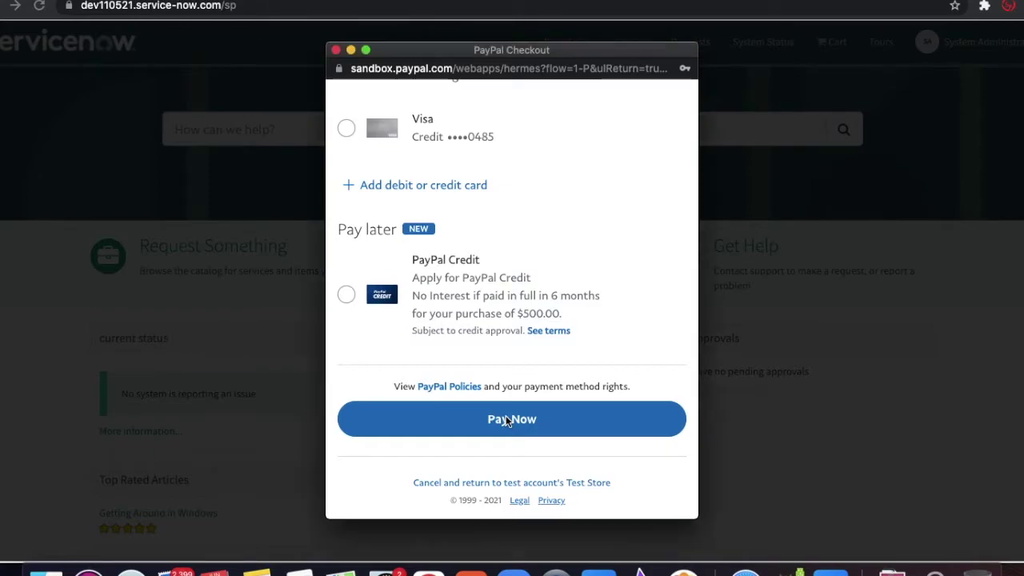
click(524, 422)
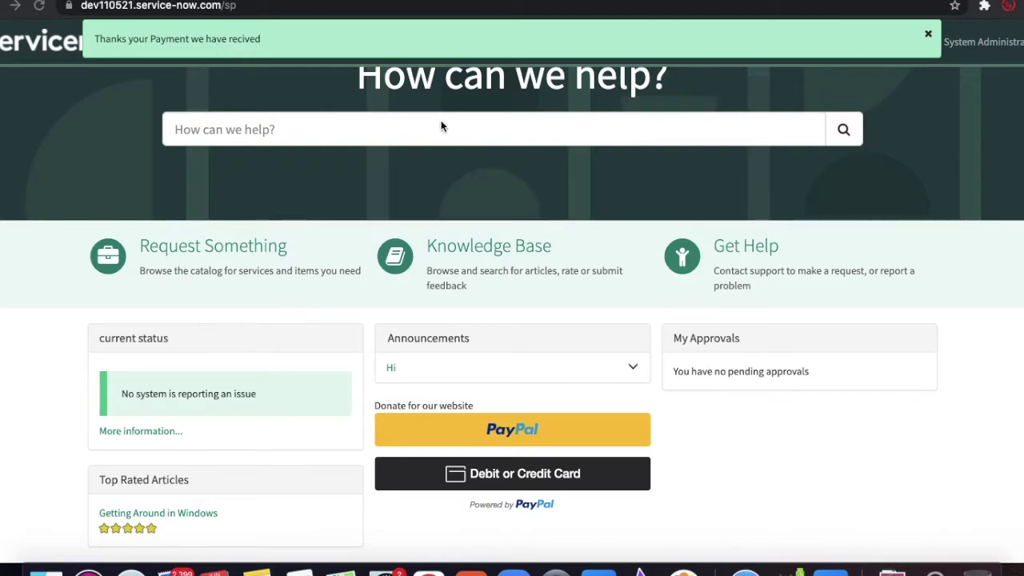
Reopen the PayPal donation checkout and close it without paying.
click(488, 432)
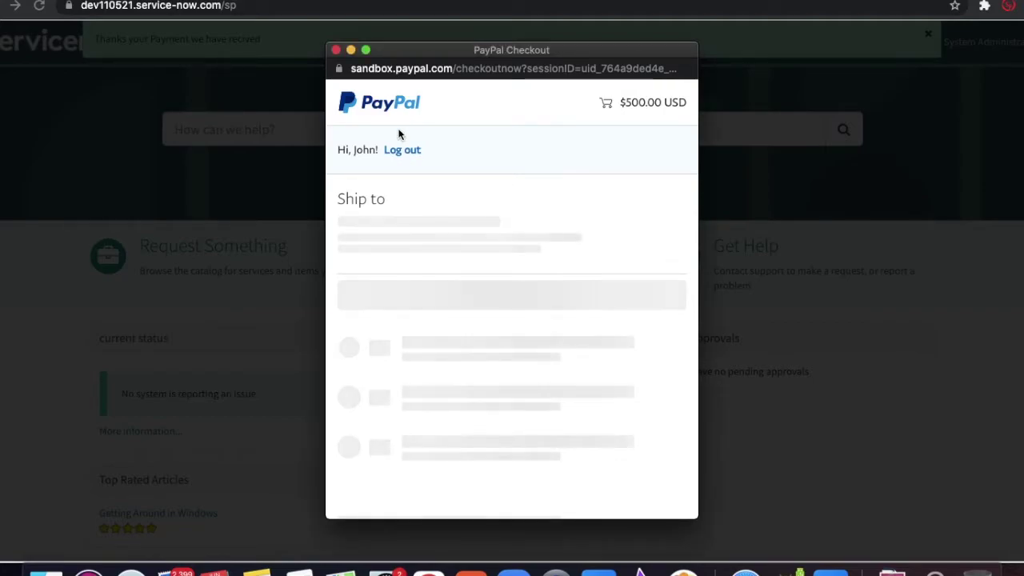
click(336, 51)
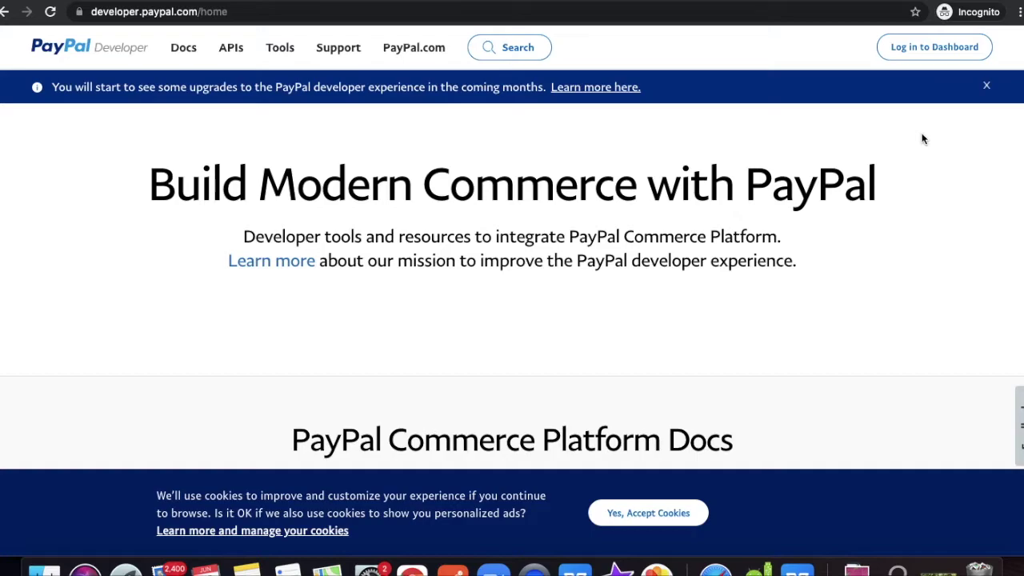
On the PayPal Developer site, go through the login page to sign-up, and open the signed-in account's dashboard.
click(957, 52)
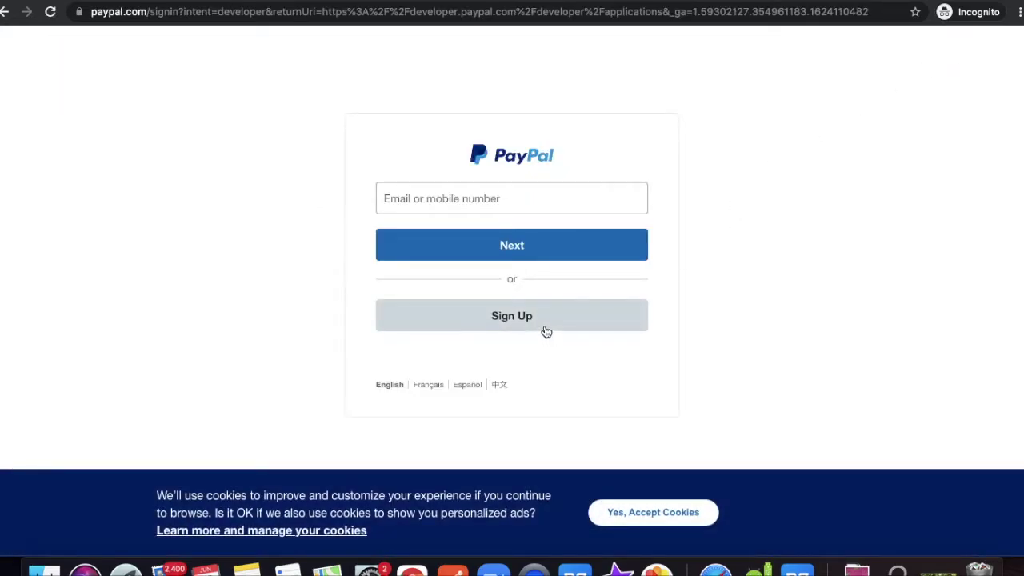
click(543, 326)
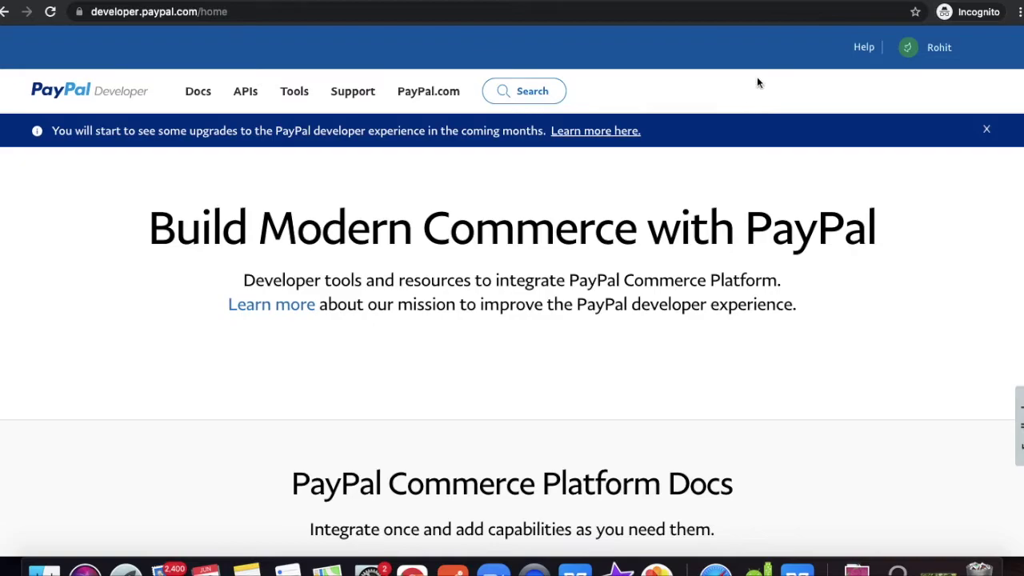
click(936, 48)
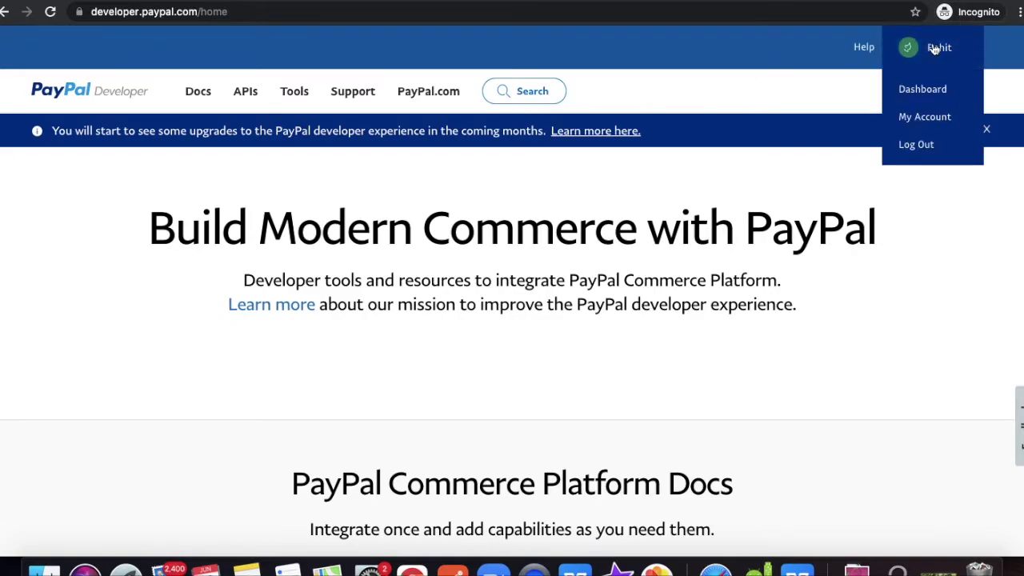
click(923, 92)
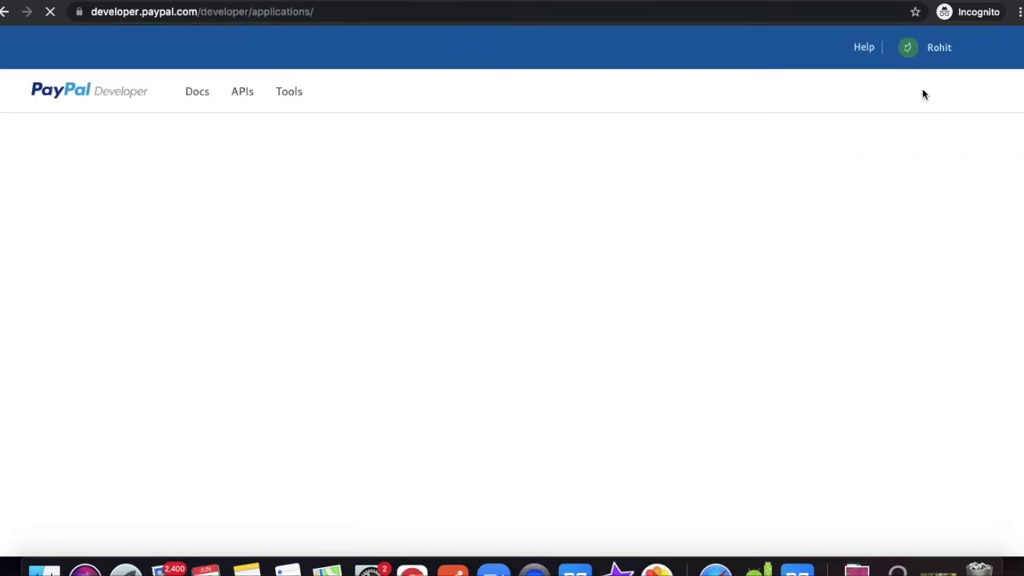
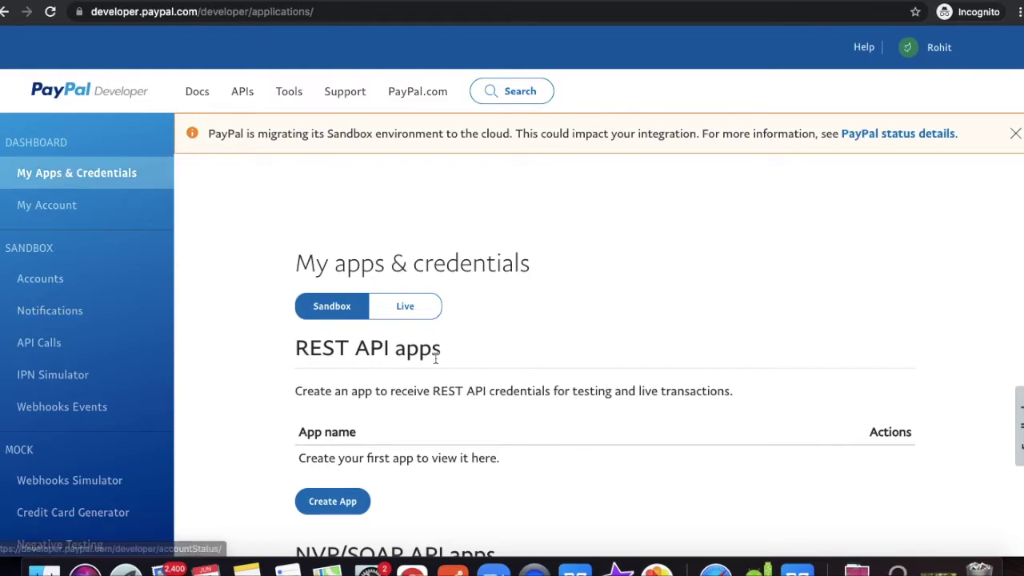
Look over the My Apps & Credentials page and the account type capabilities on the My Account page.
scroll(435, 356, down, 7)
scroll(435, 358, up, 7)
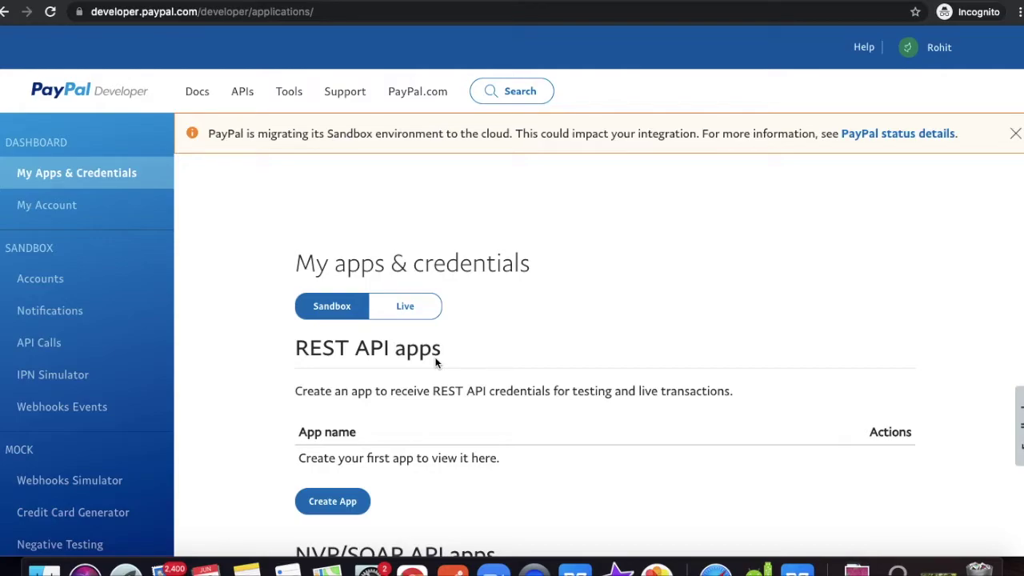
click(67, 206)
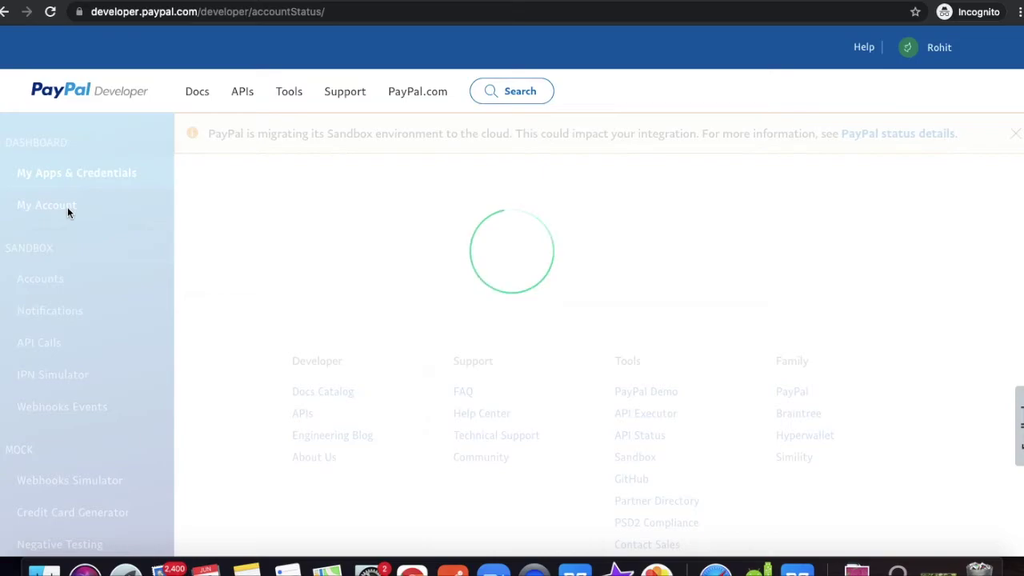
scroll(473, 263, down, 6)
scroll(474, 264, down, 7)
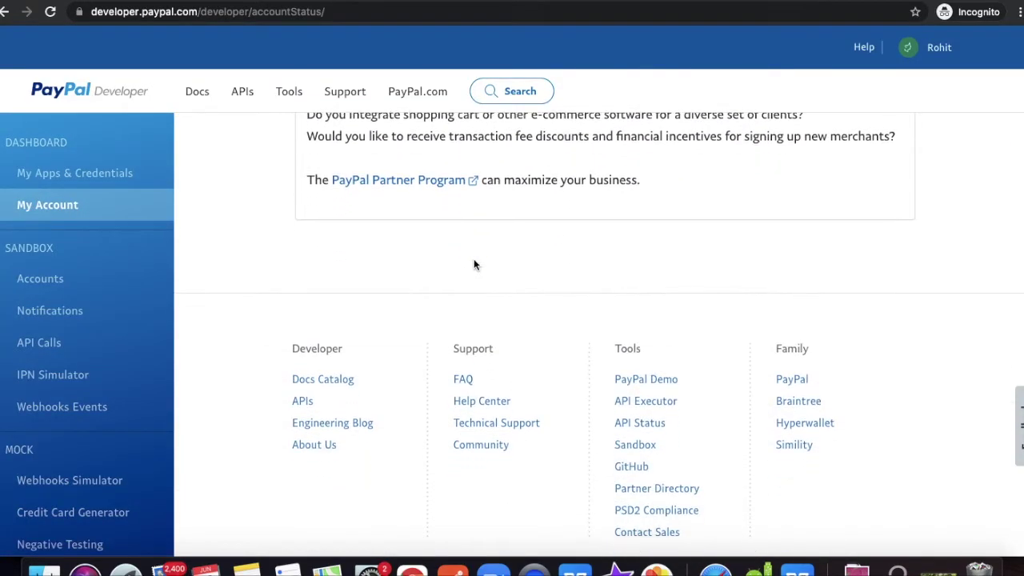
scroll(474, 264, up, 12)
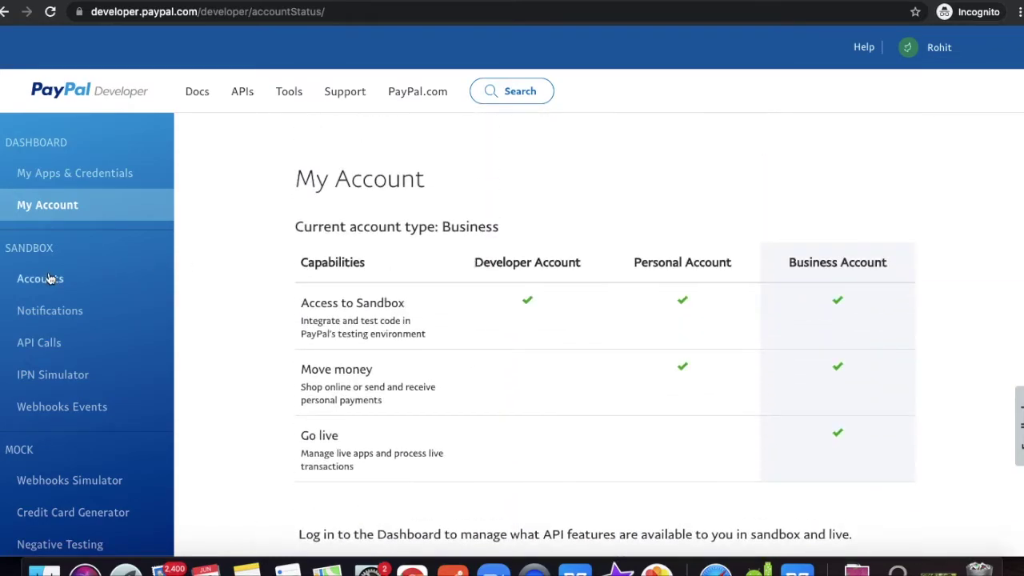
Open the sandbox test accounts list and view the profile details of the default Business account.
click(49, 278)
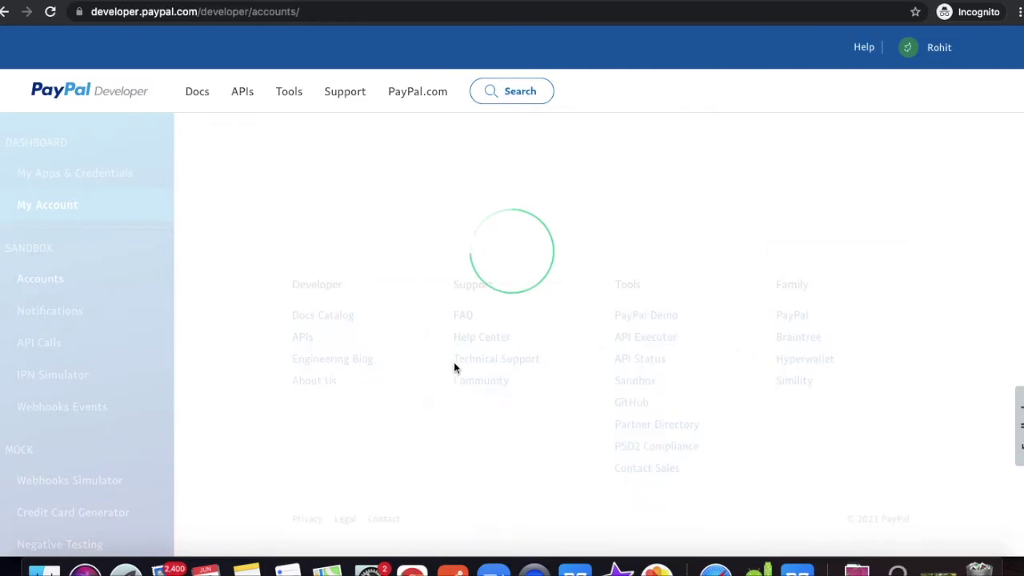
scroll(453, 364, down, 5)
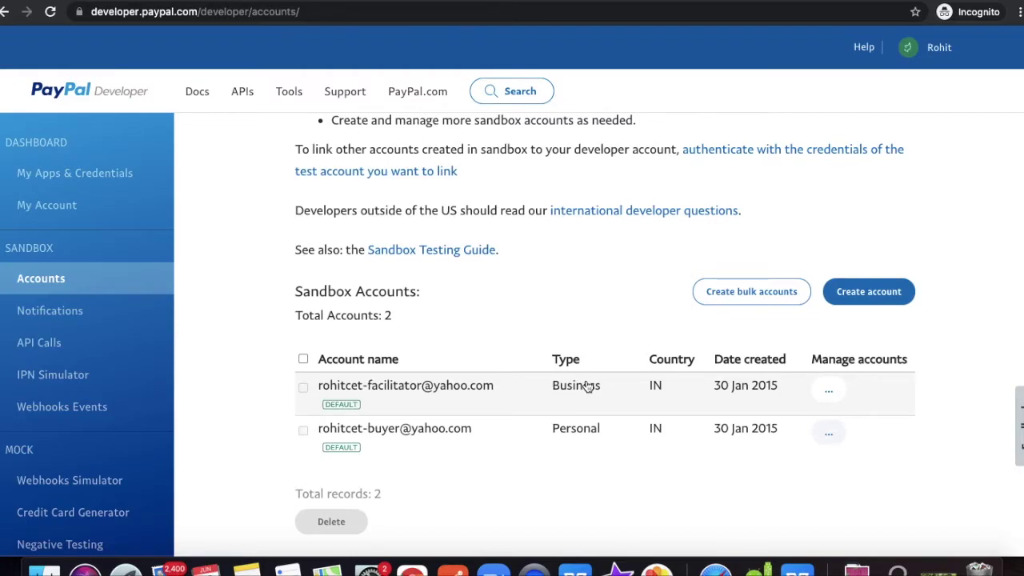
click(829, 392)
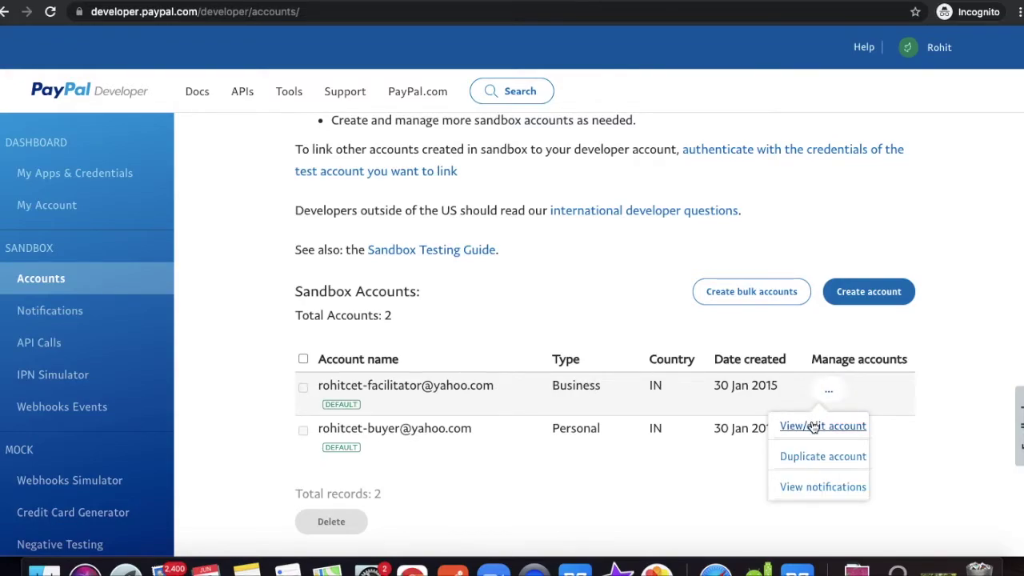
click(813, 424)
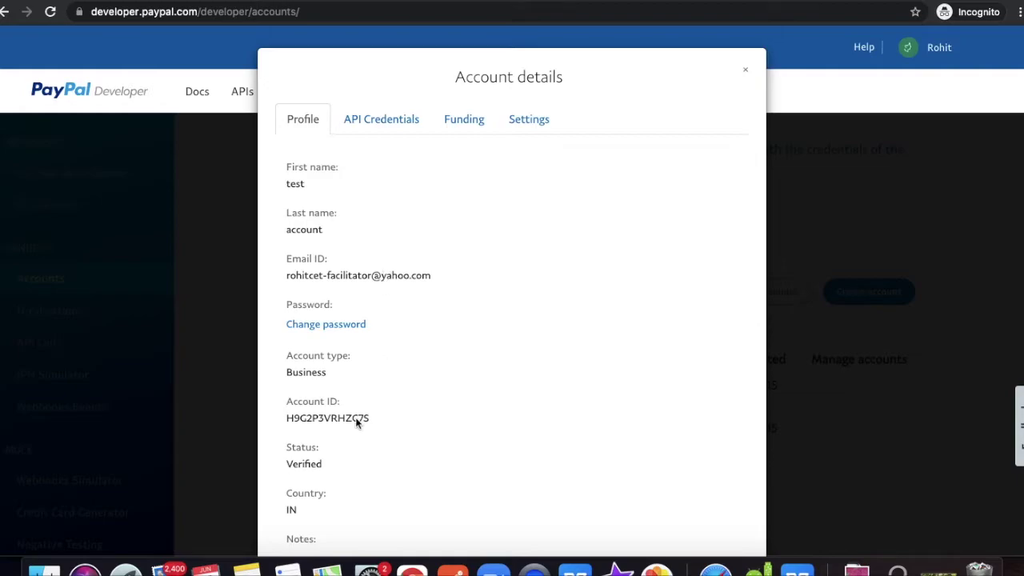
scroll(396, 381, down, 2)
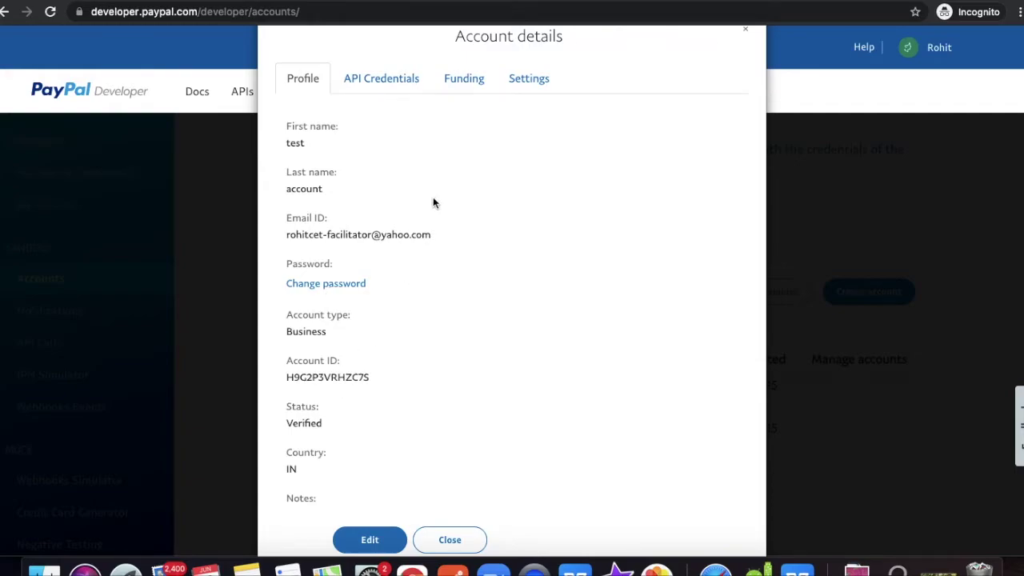
Review the Business account's API credentials and funding details, and close the account details.
click(380, 92)
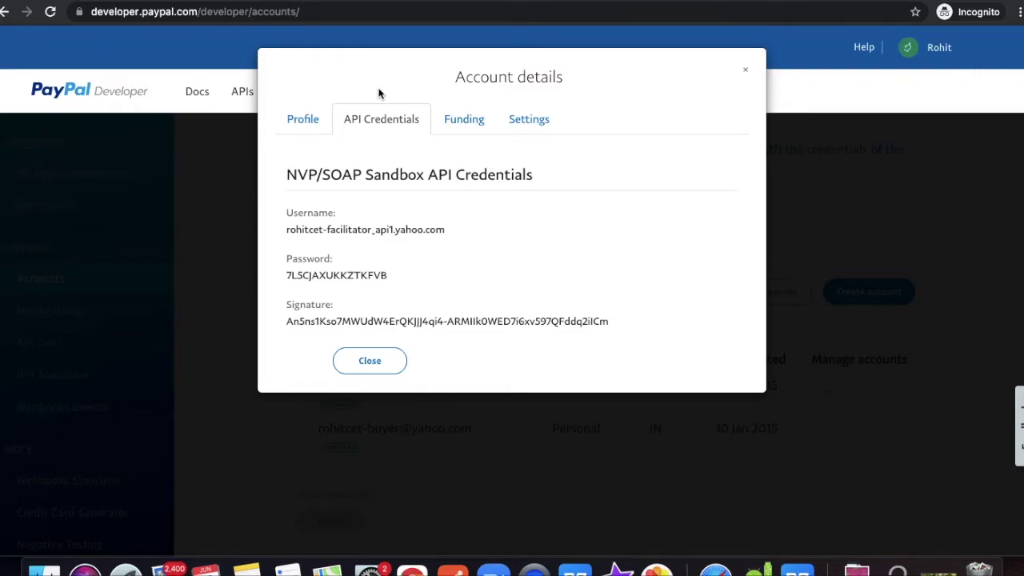
click(486, 121)
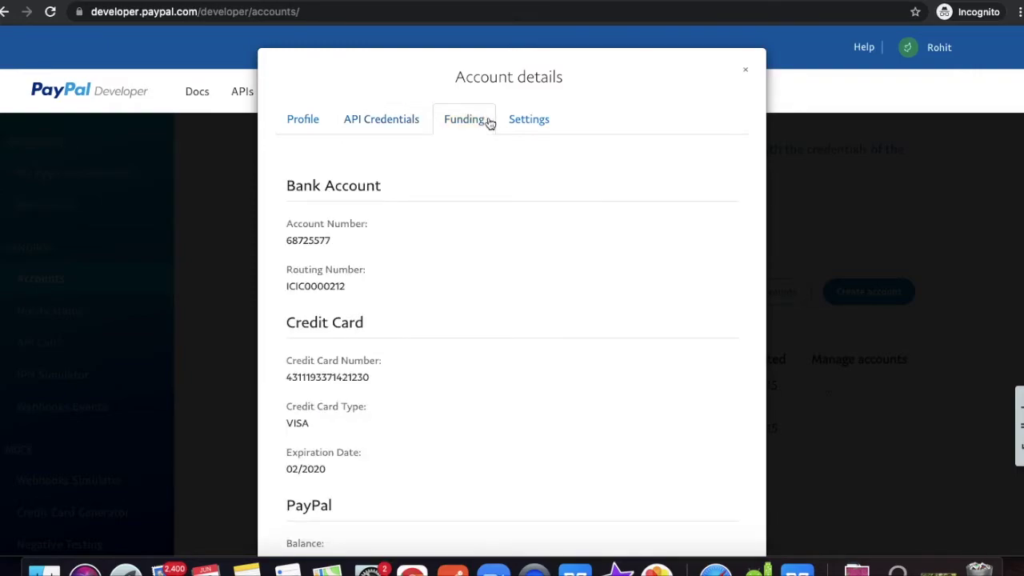
scroll(594, 460, down, 3)
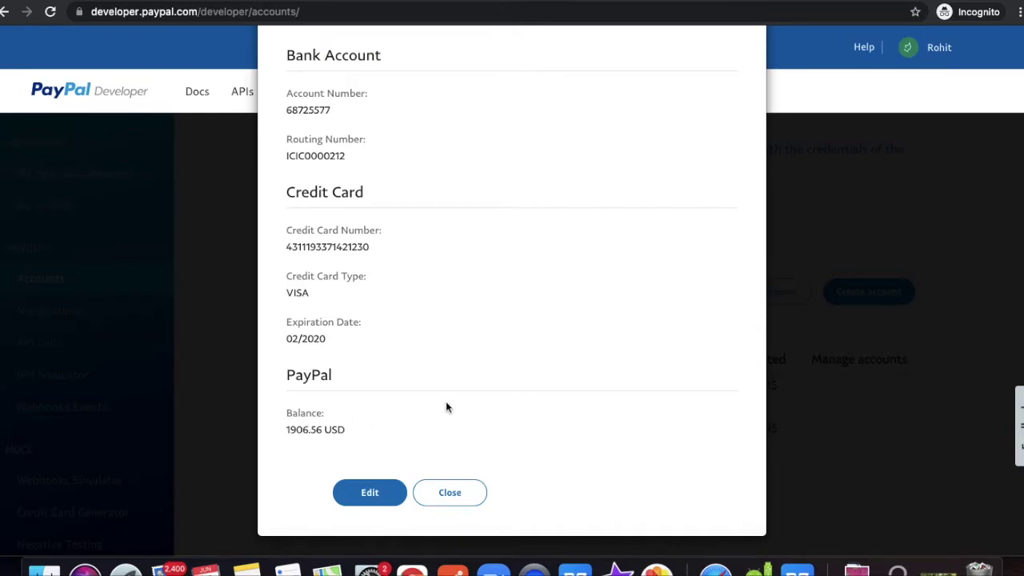
scroll(447, 407, up, 3)
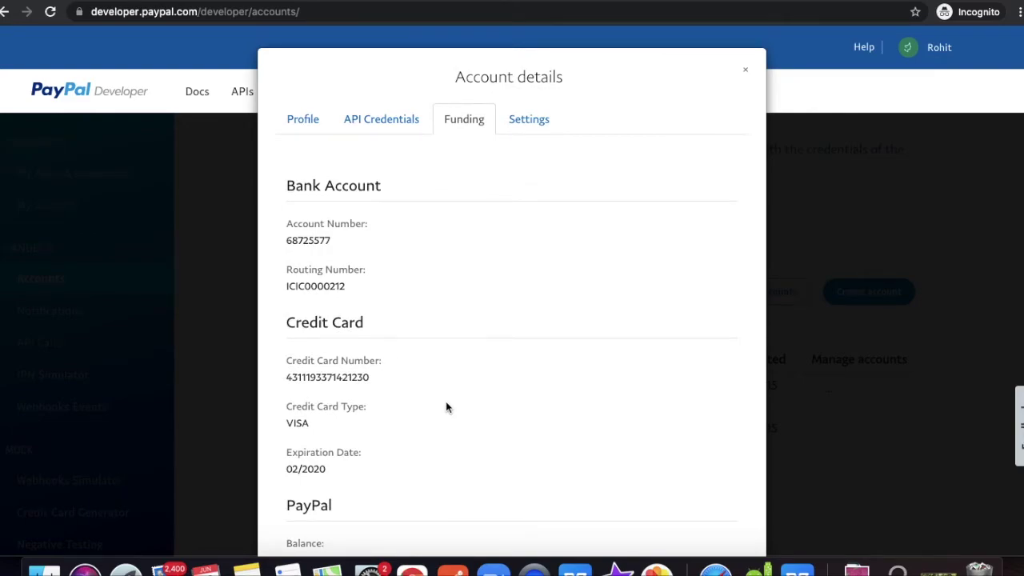
click(744, 72)
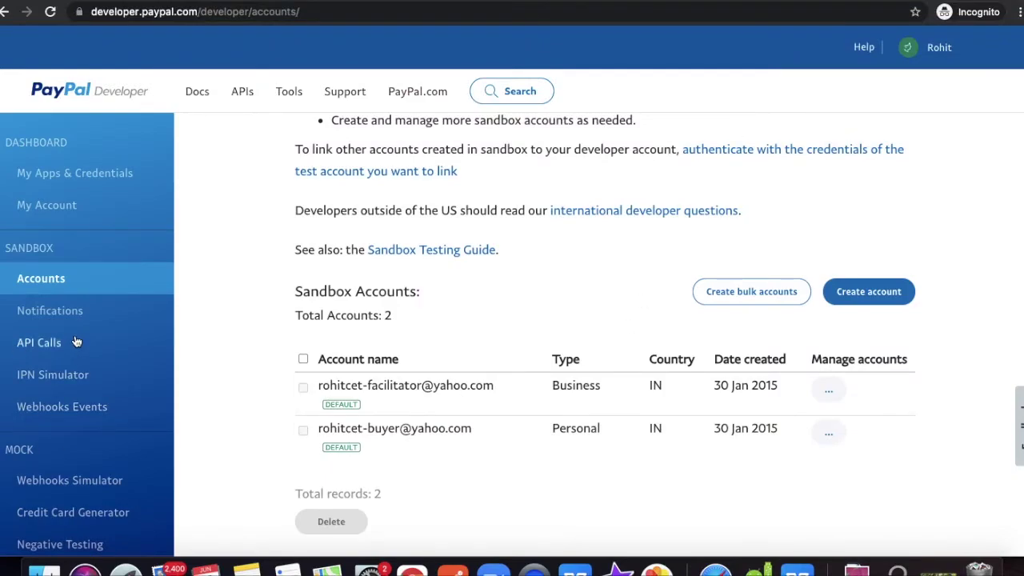
Revisit the My Account page and return to the sandbox My Apps & Credentials page.
scroll(293, 316, up, 5)
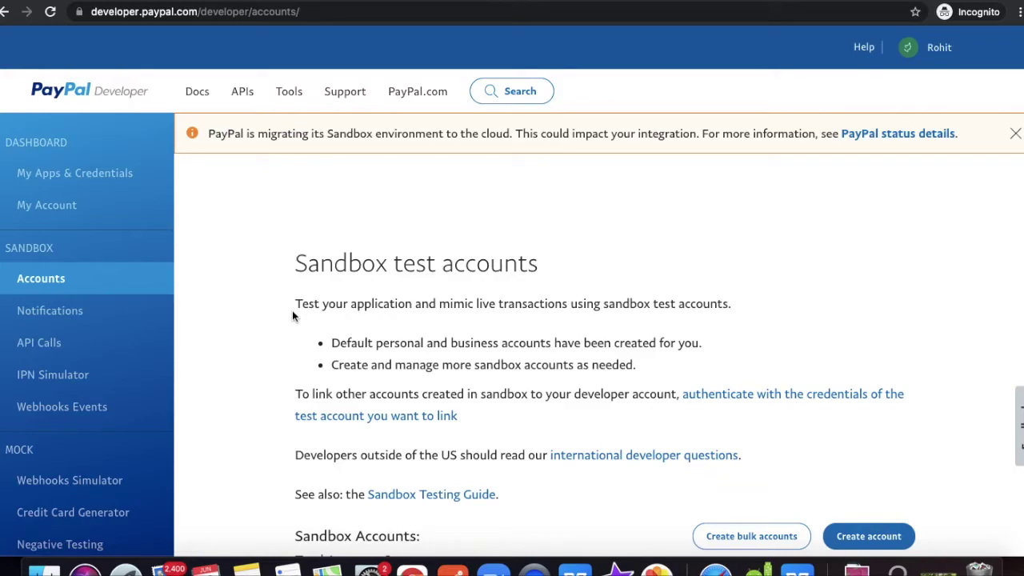
click(60, 202)
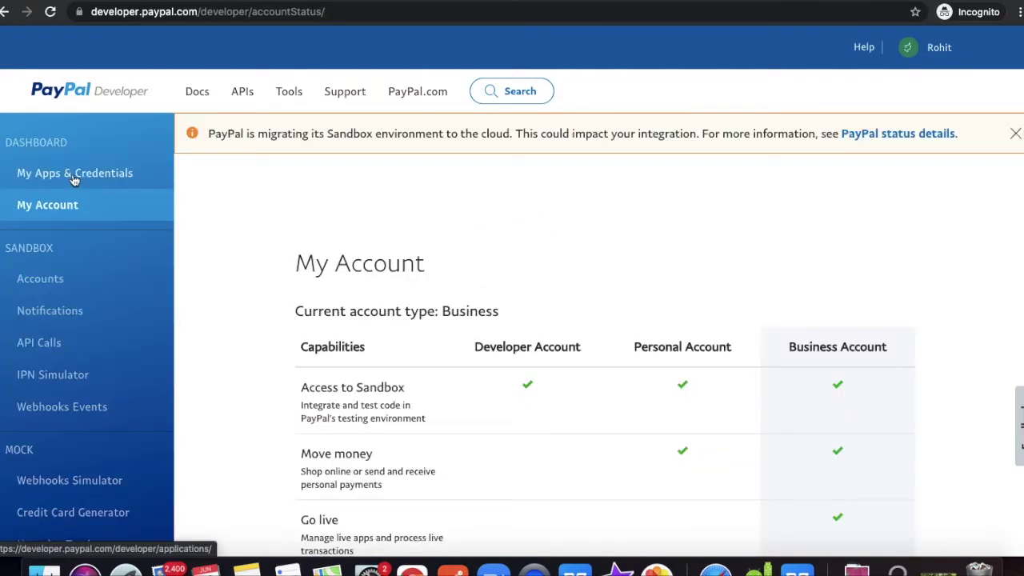
click(73, 177)
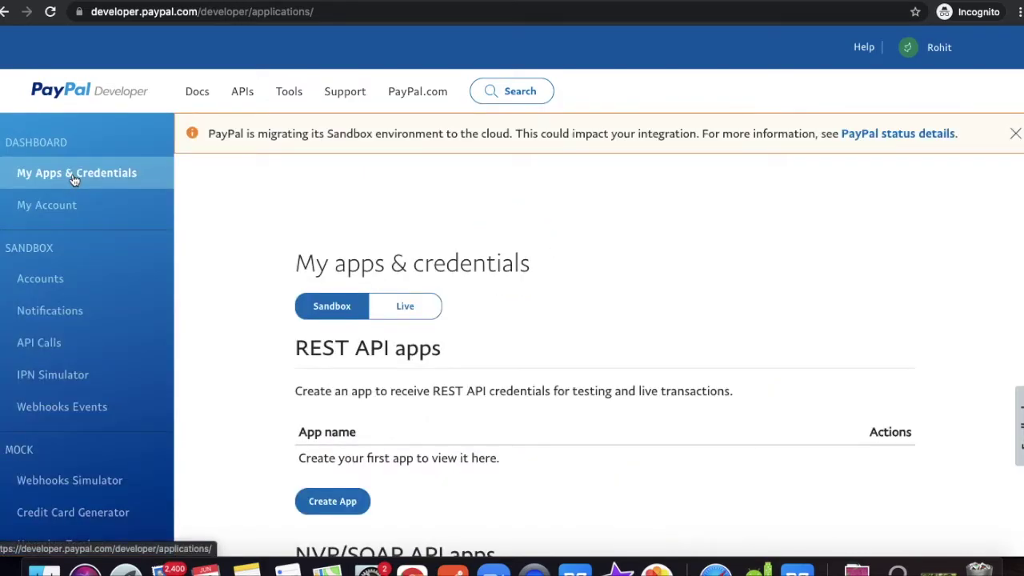
Start a new sandbox REST API app and try to name it ServiceNow.
scroll(526, 343, down, 1)
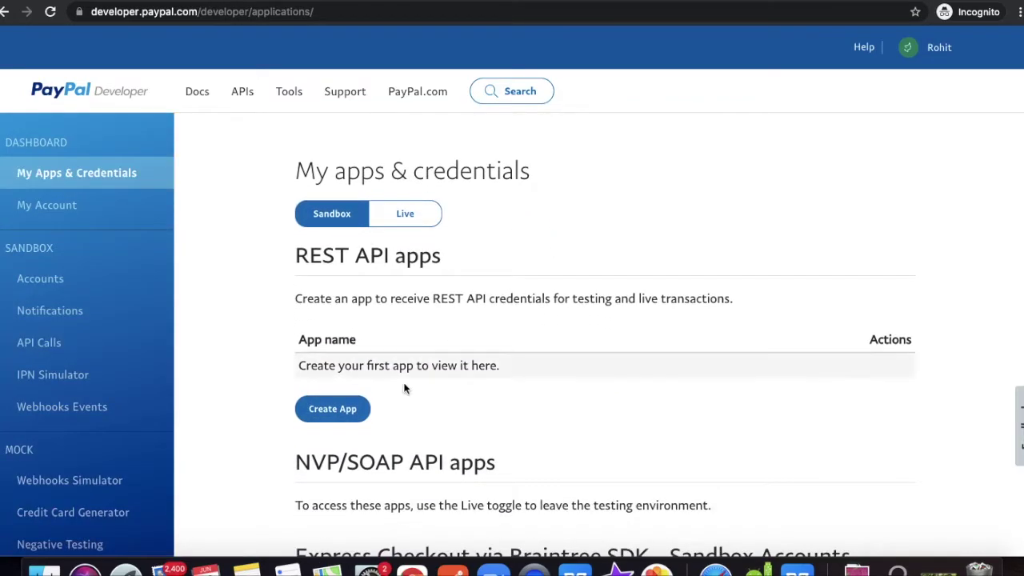
click(353, 407)
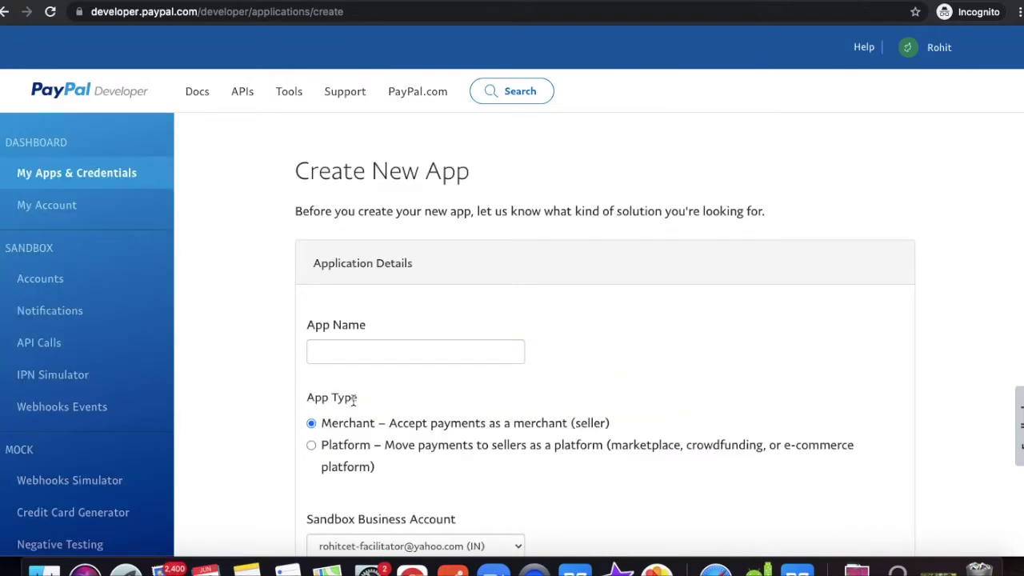
scroll(416, 381, down, 2)
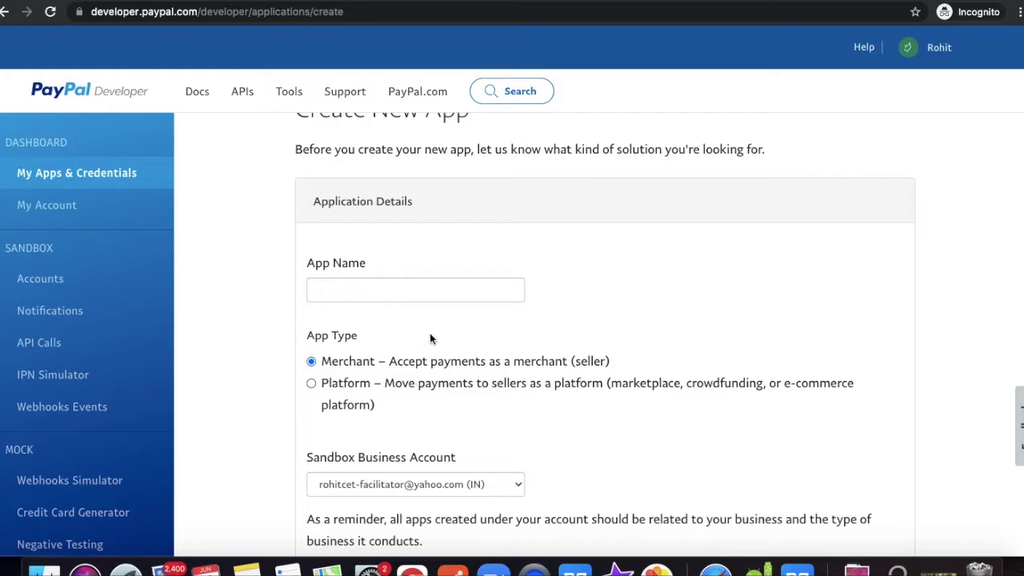
click(438, 294)
text(ServiceNow)
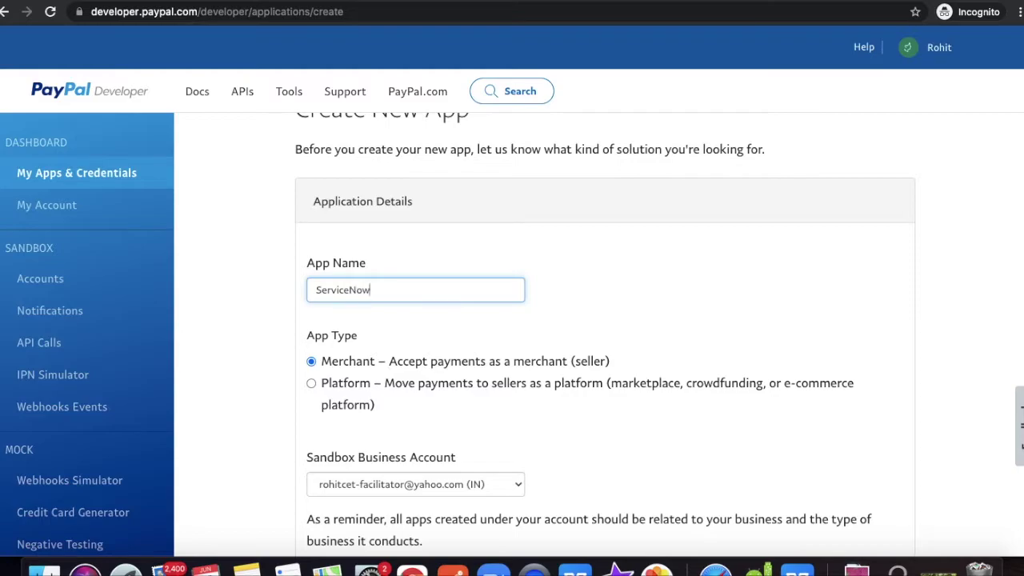
scroll(837, 360, down, 3)
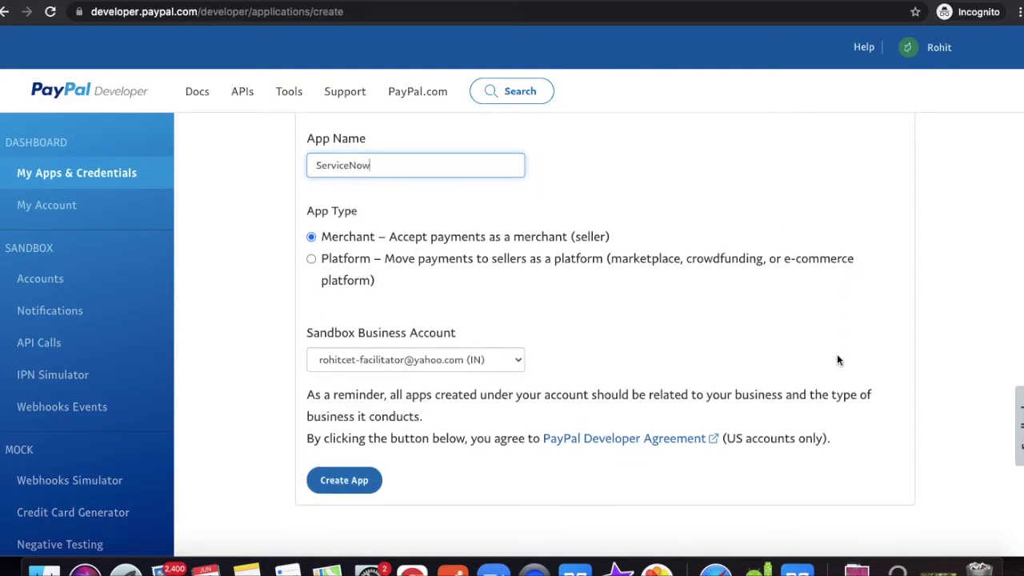
click(402, 363)
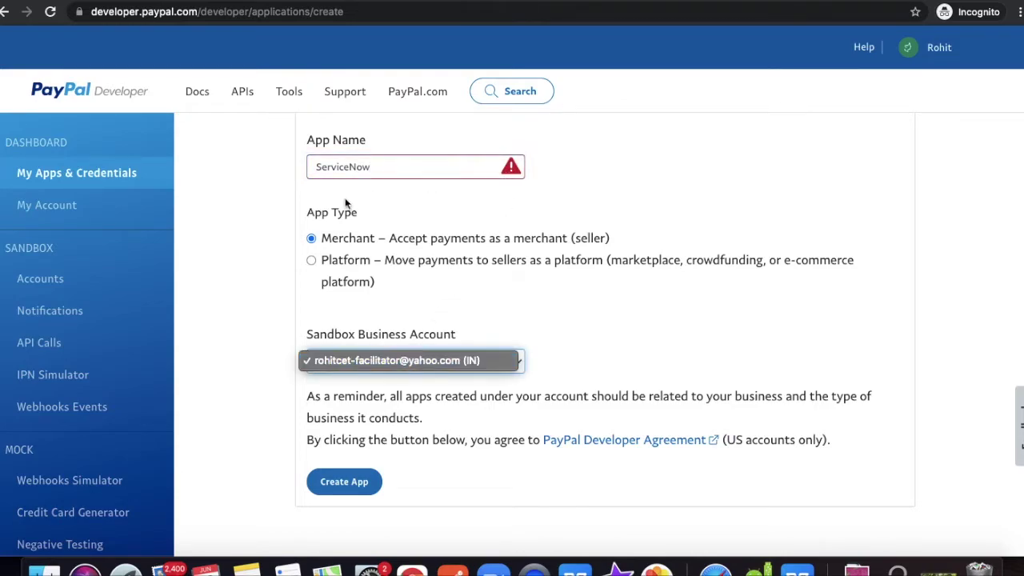
click(512, 168)
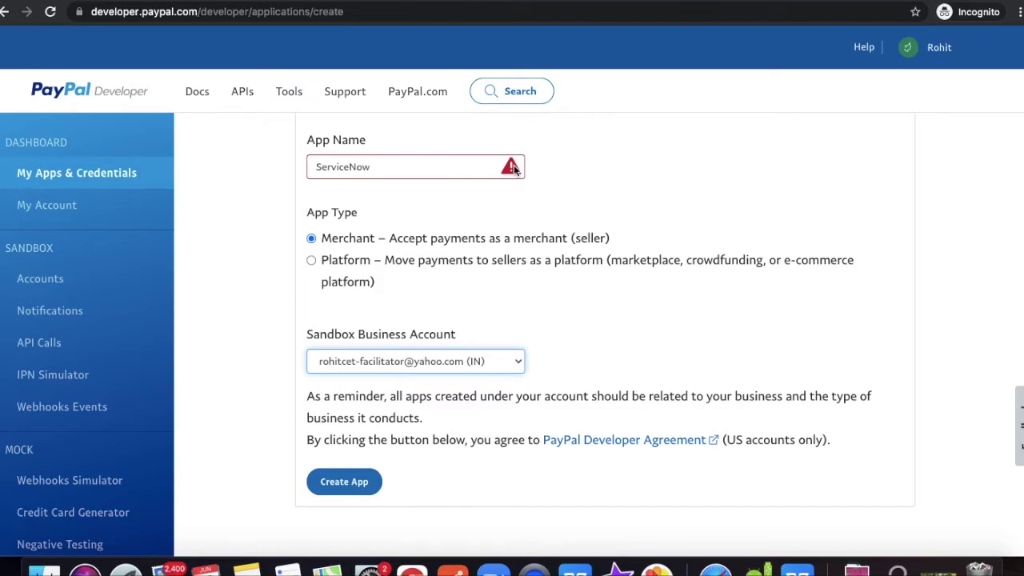
Set the app name to MyAPP, keep the default sandbox business account, and create the Merchant app.
drag(373, 167, 307, 163)
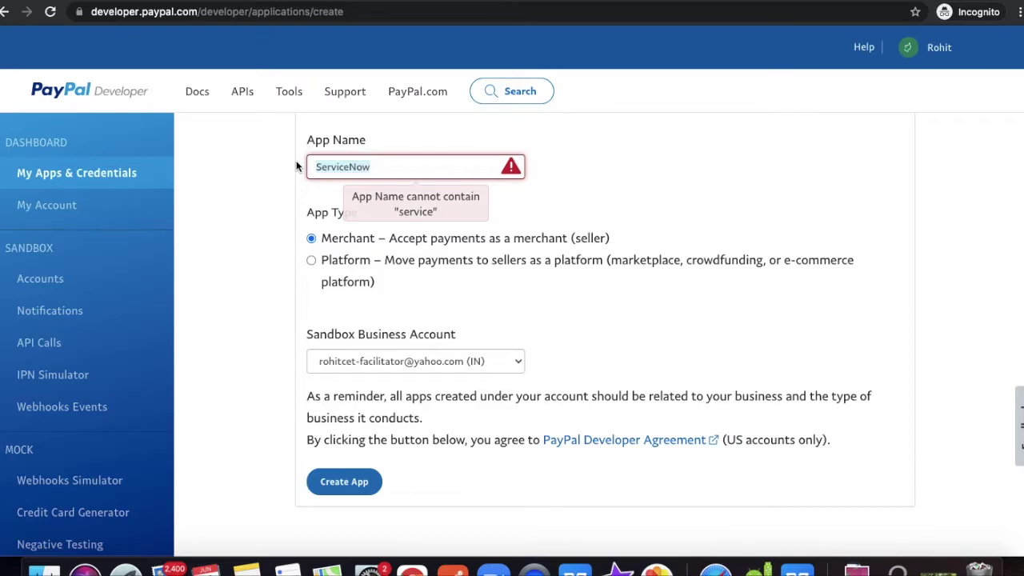
text(MyAPP)
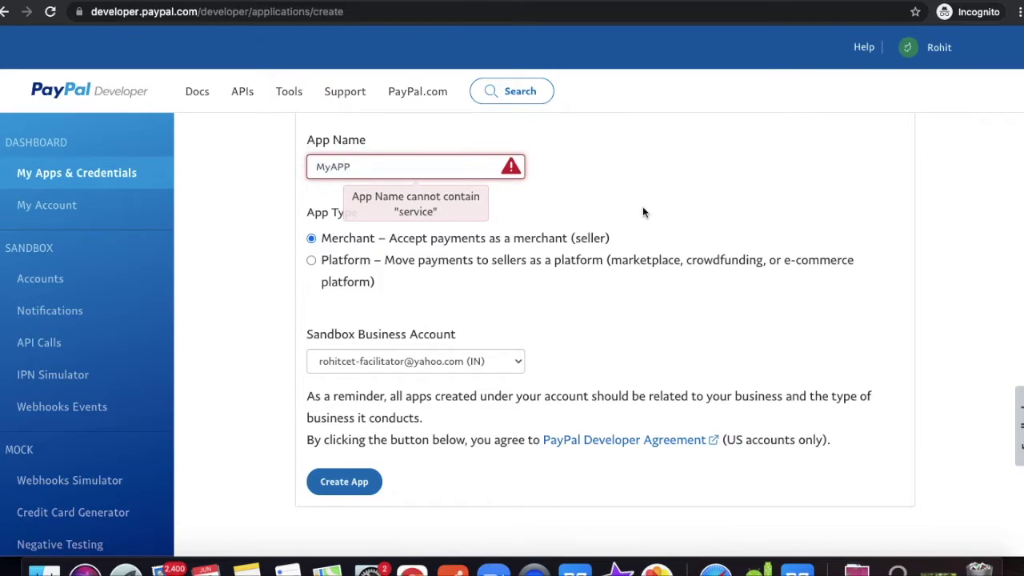
click(643, 212)
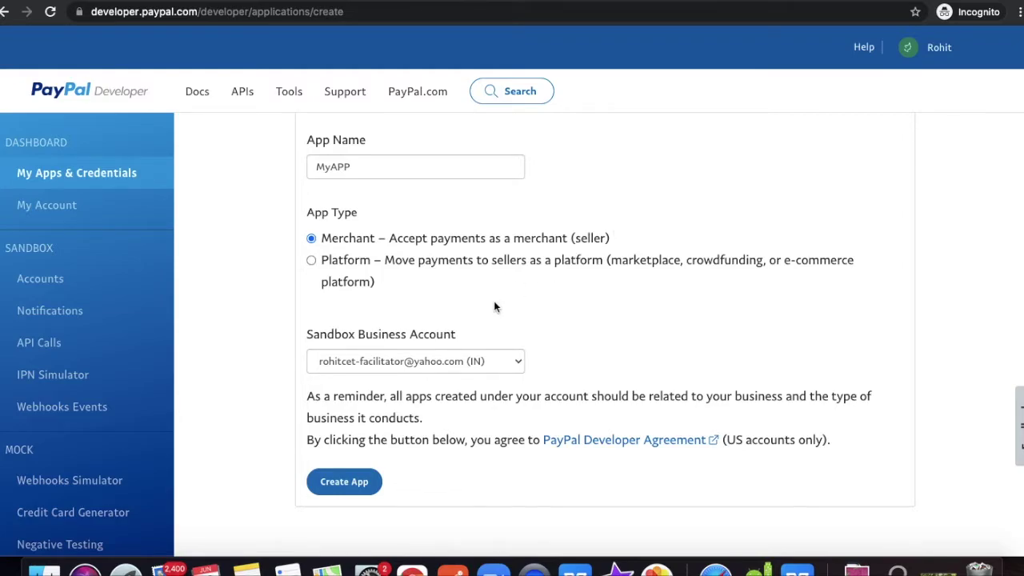
click(450, 364)
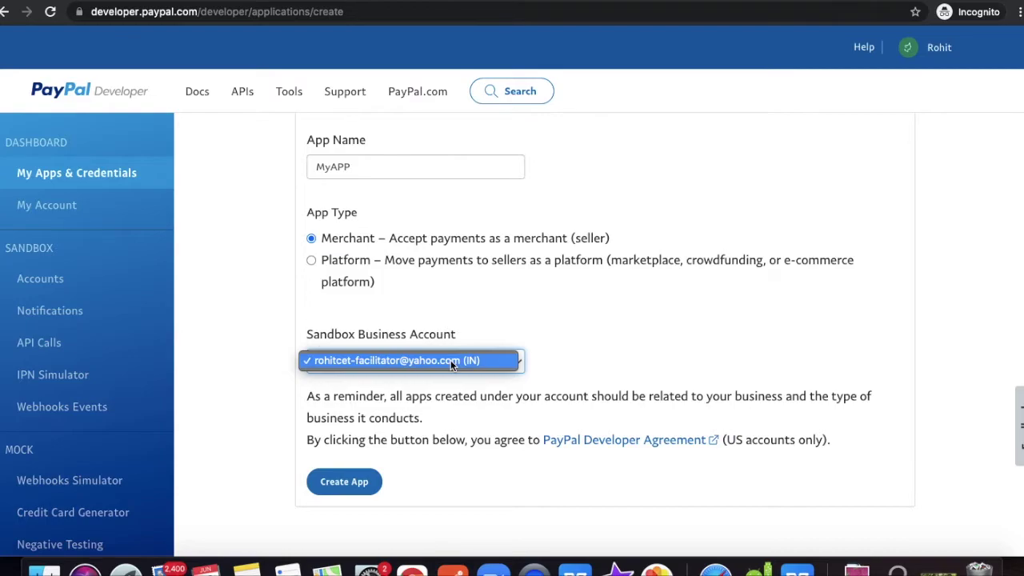
click(450, 360)
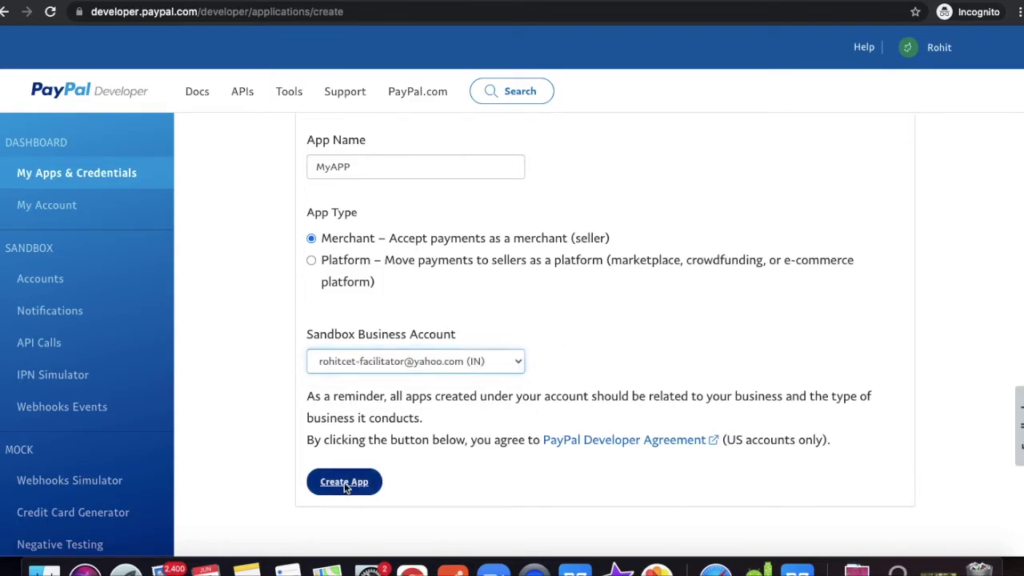
click(344, 483)
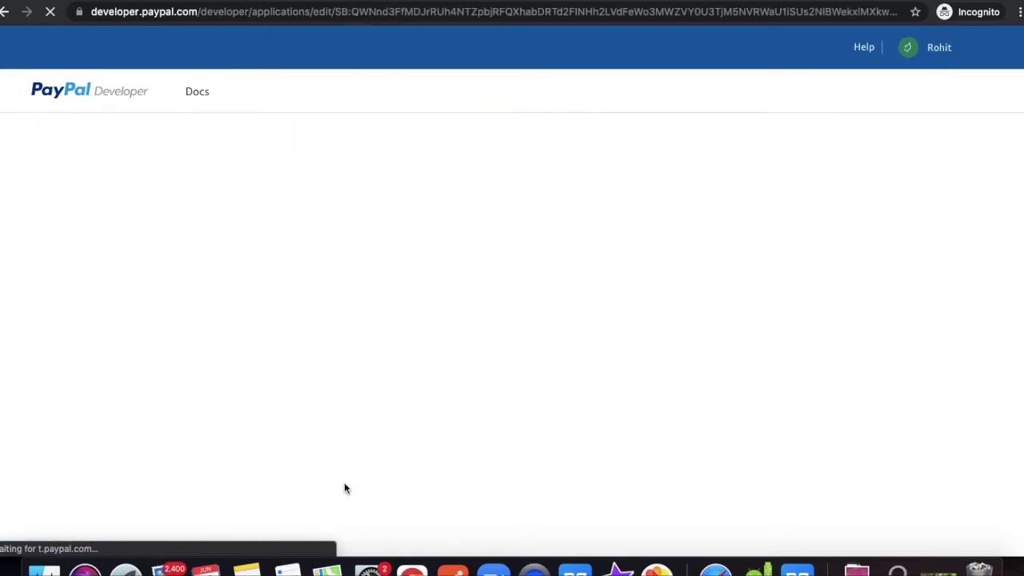
Review MyAPP's sandbox API credentials, app settings and webhooks, and reopen its details from the apps list.
scroll(662, 320, down, 5)
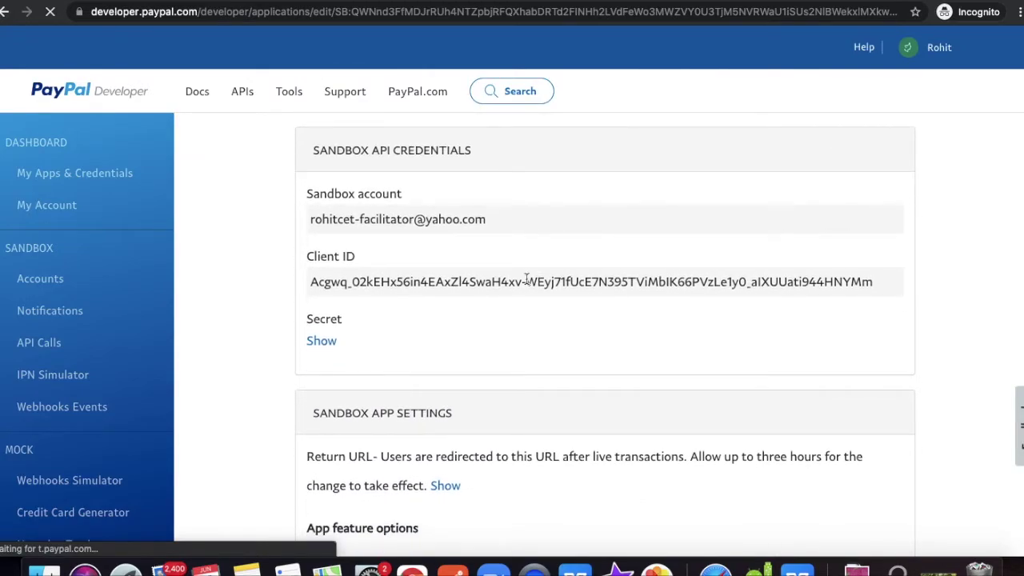
scroll(555, 347, down, 1)
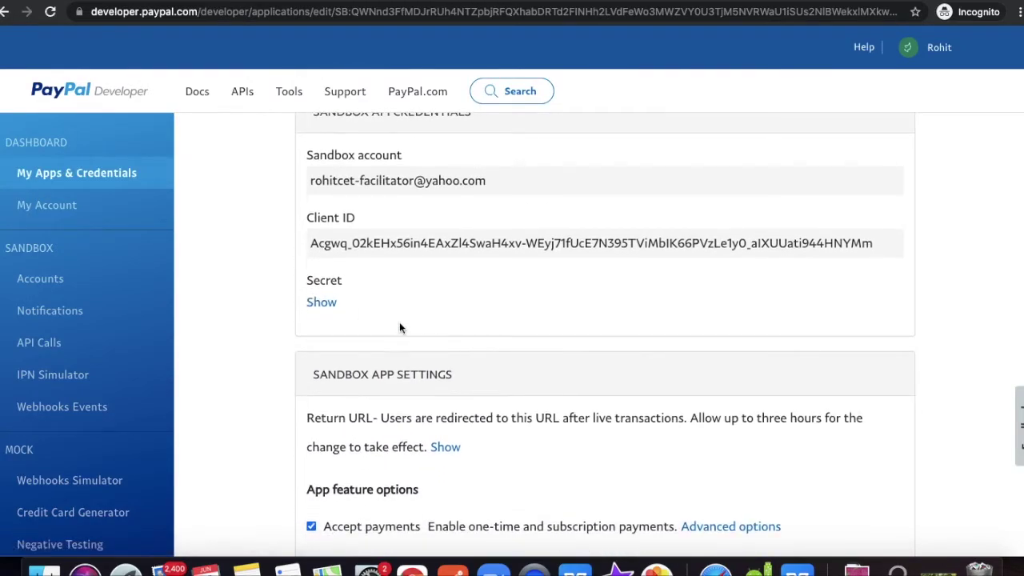
scroll(423, 327, down, 10)
scroll(423, 333, down, 6)
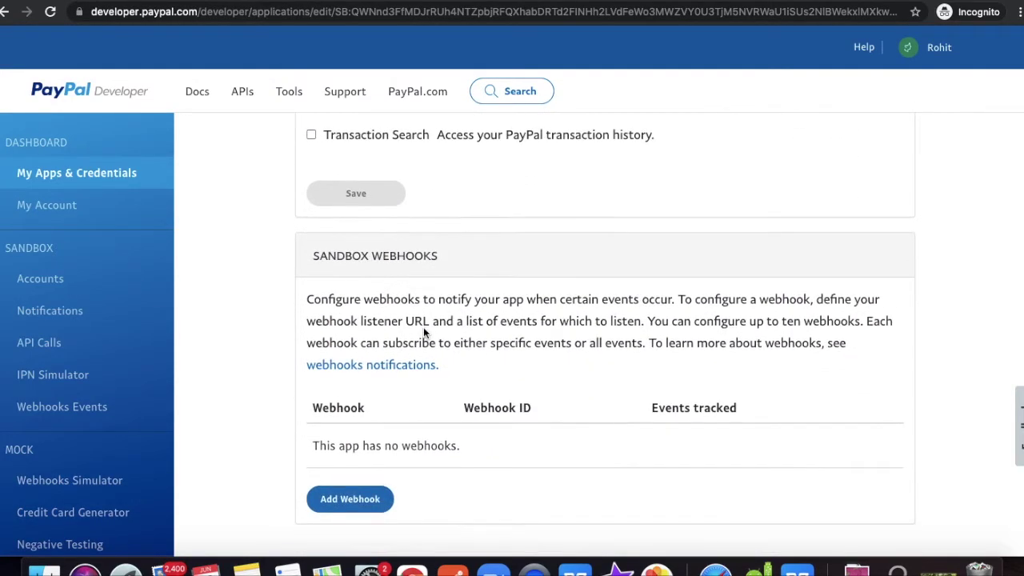
scroll(423, 327, up, 17)
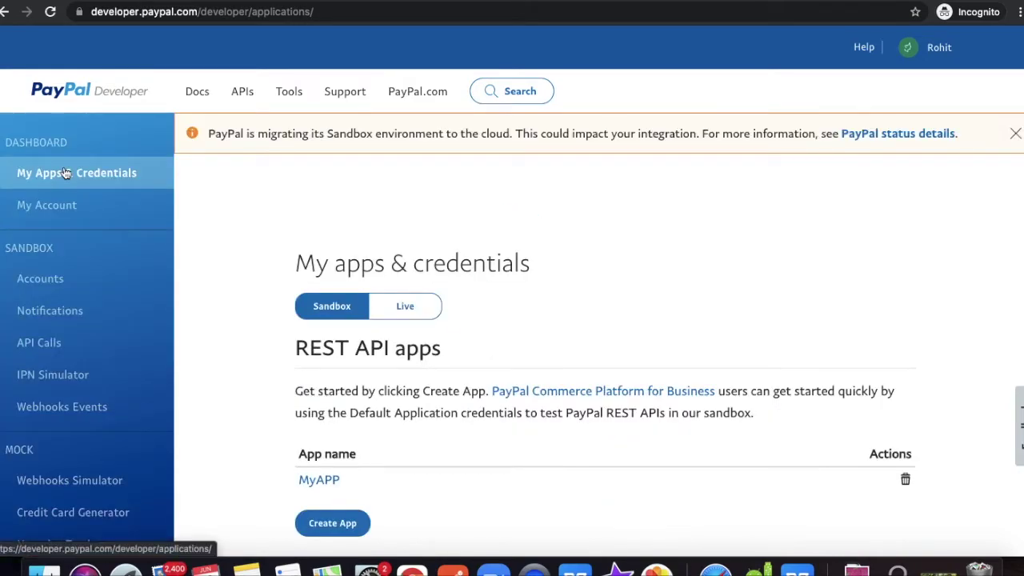
scroll(456, 316, down, 1)
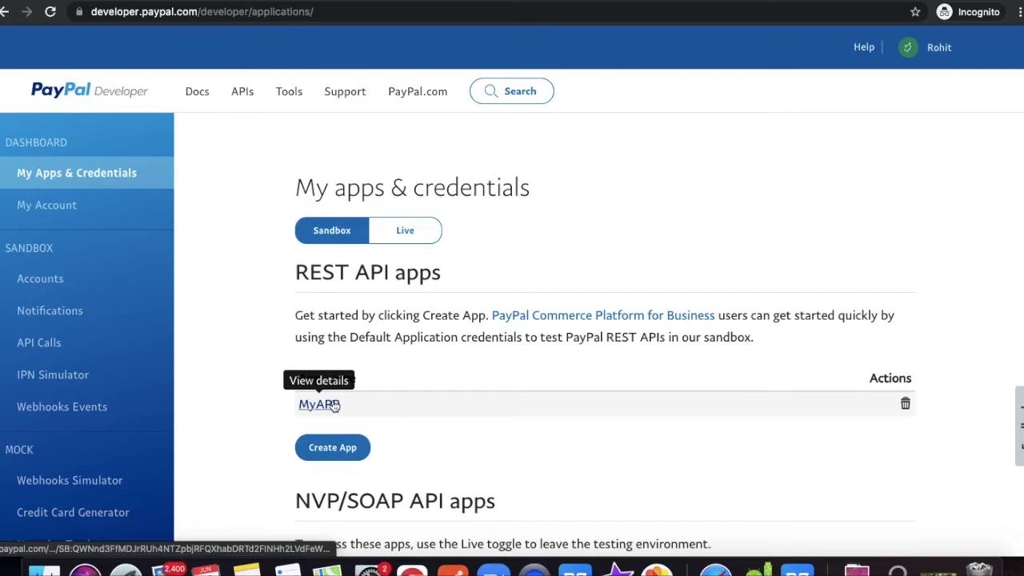
click(414, 240)
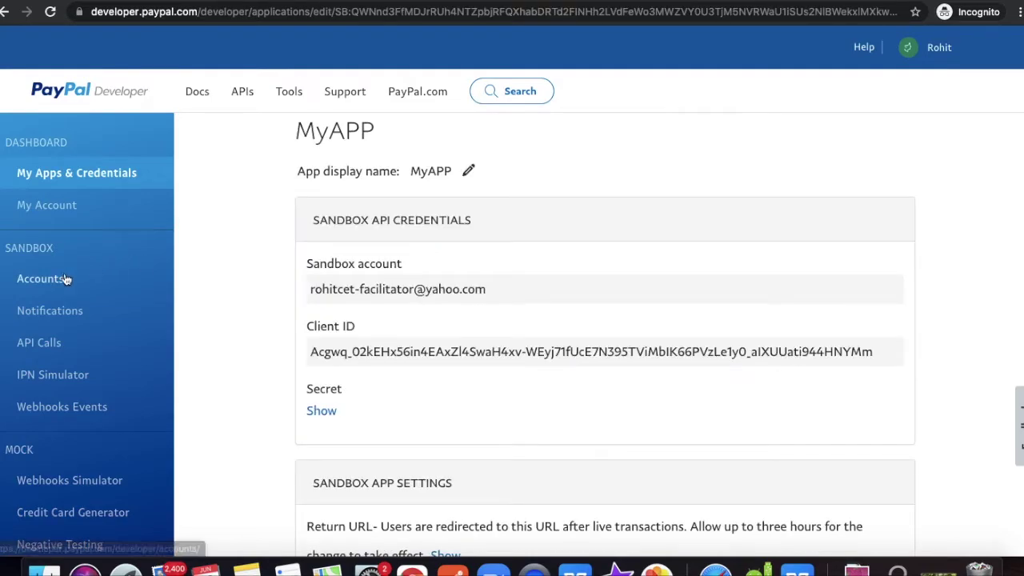
Open the profile details of the default Business account in the sandbox test accounts list.
click(64, 278)
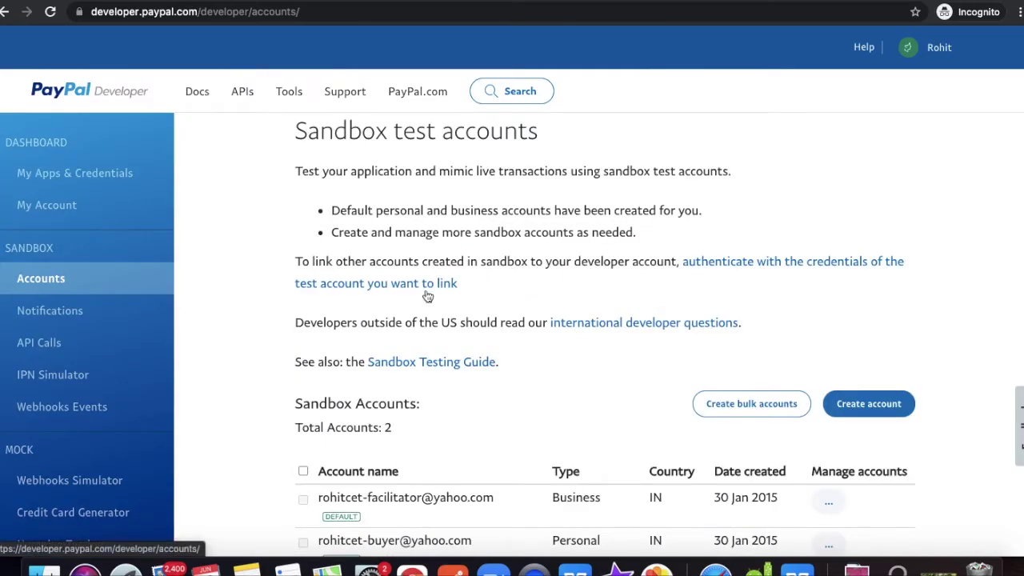
scroll(507, 327, down, 3)
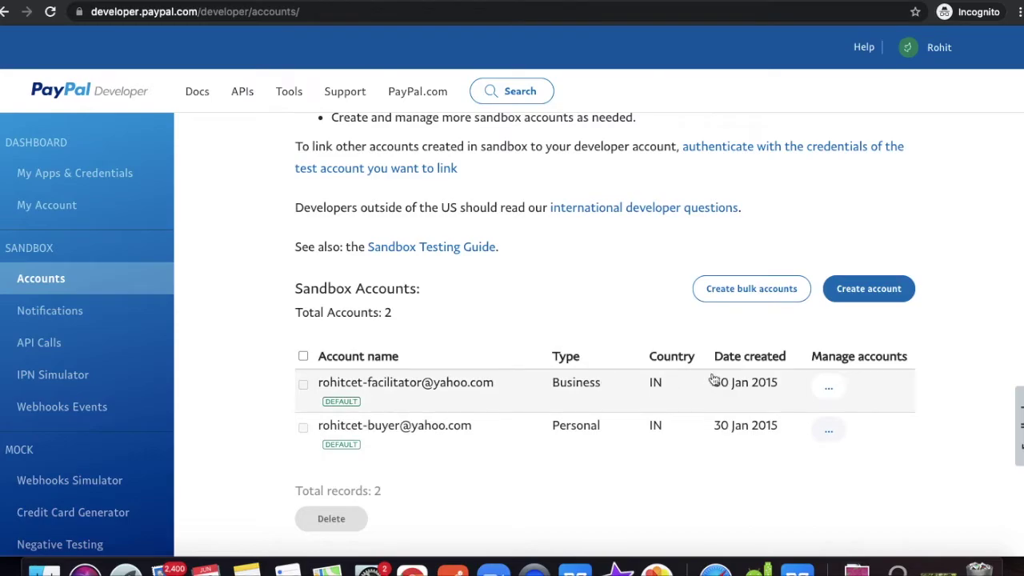
click(829, 387)
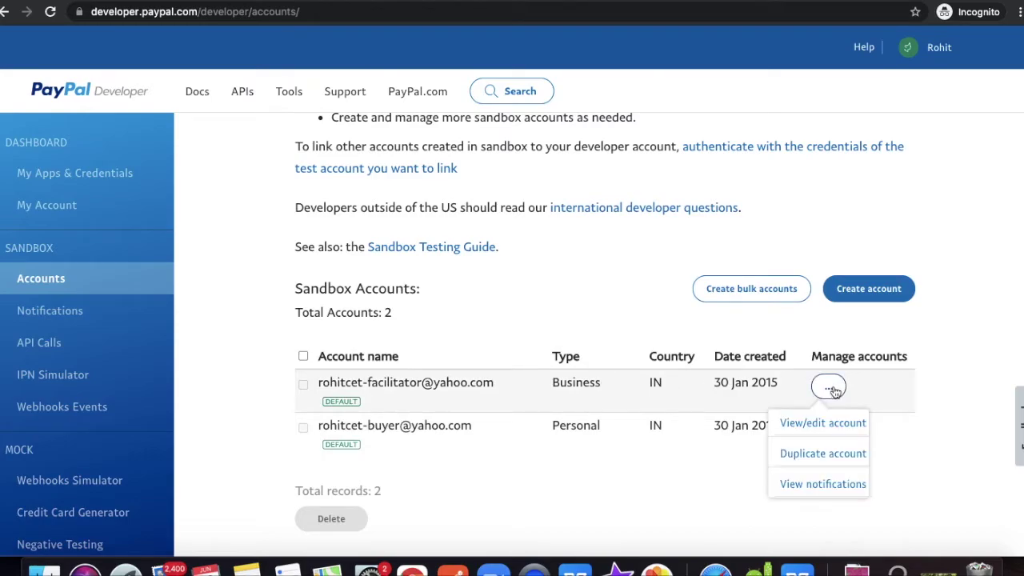
click(796, 424)
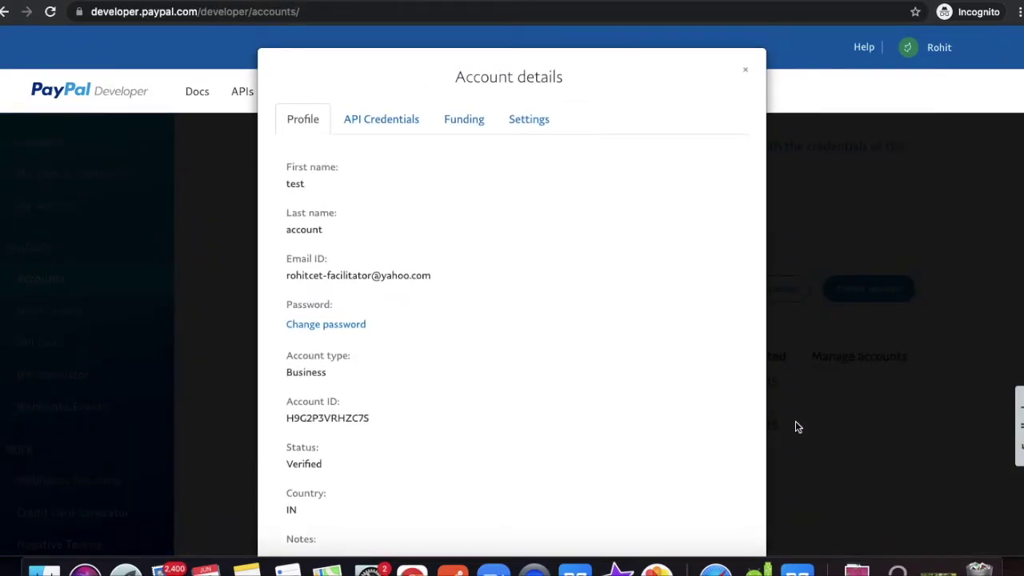
scroll(765, 418, down, 3)
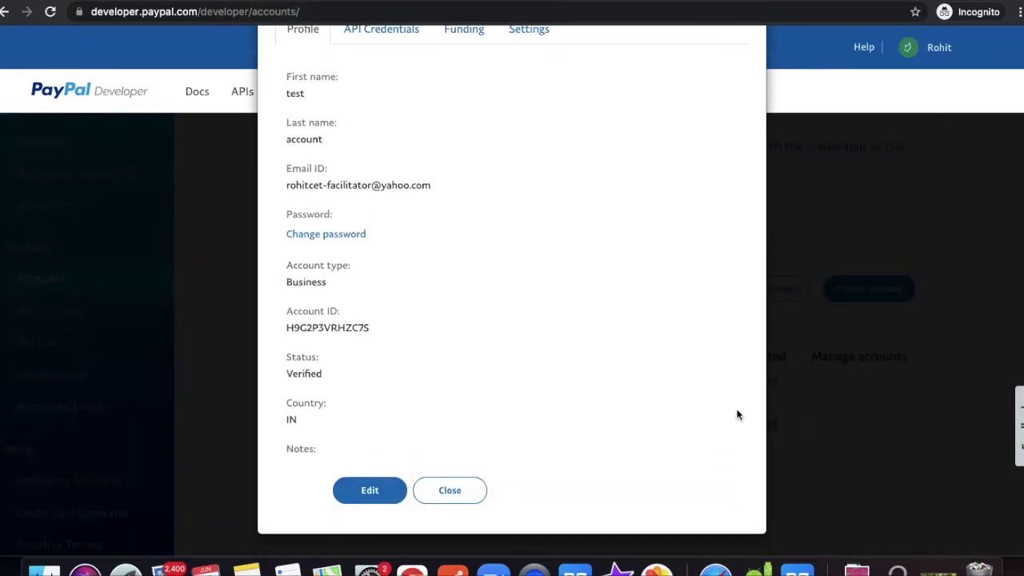
Edit the Business account's profile, setting the first name to Service and the last name to Now APP.
click(370, 491)
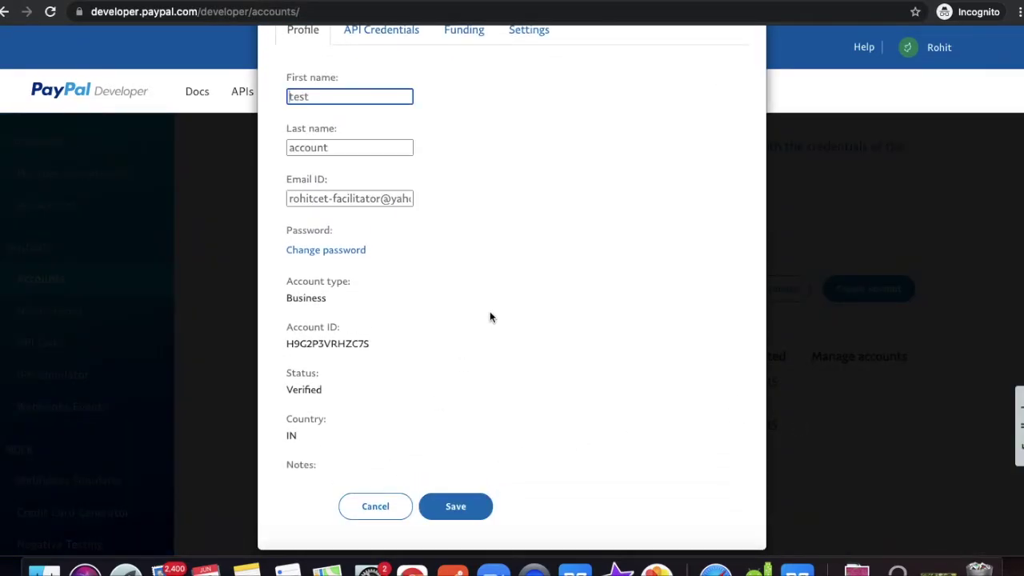
click(341, 95)
drag(341, 95, 275, 91)
text(Service)
key(Tab)
text(Now )
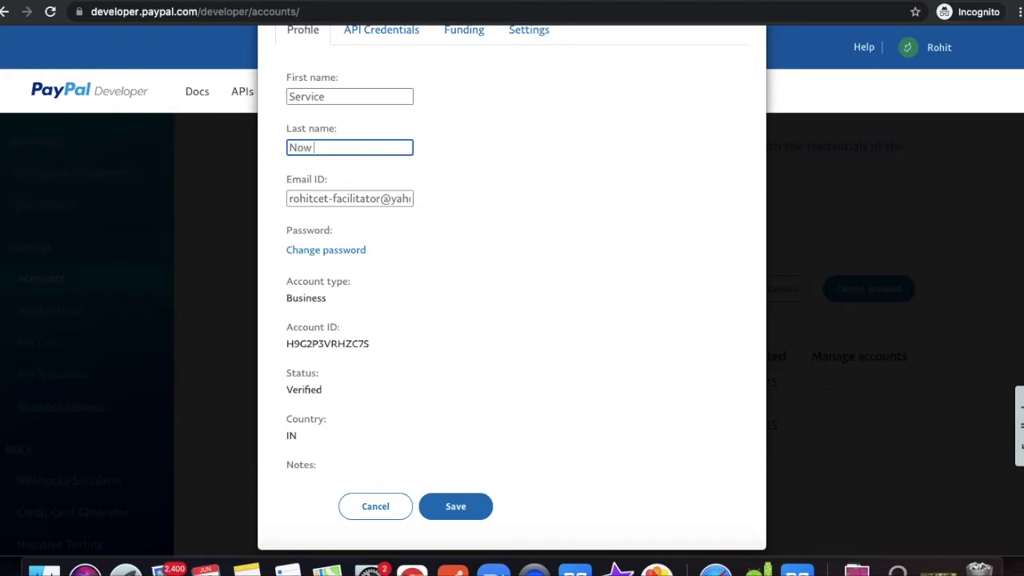
text(APP)
scroll(463, 192, down, 1)
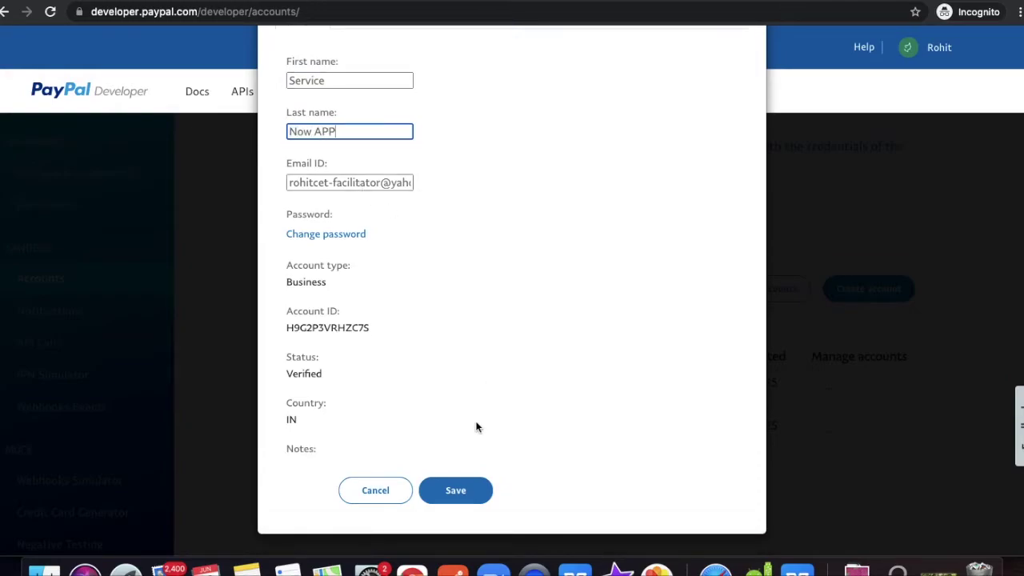
scroll(507, 345, up, 3)
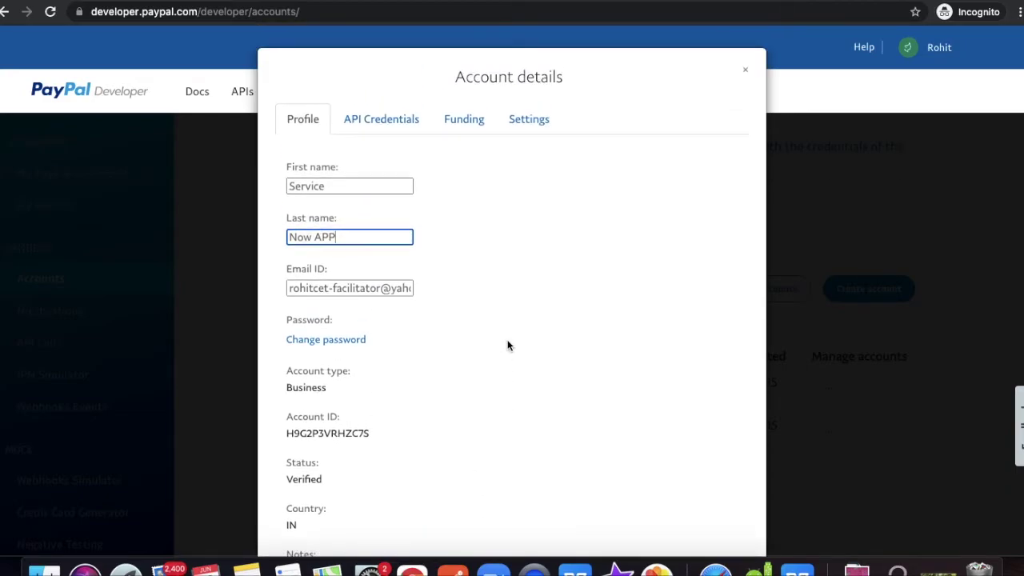
Look over the Business account's API credentials, funding details with the editable balance, and payment review settings.
click(392, 120)
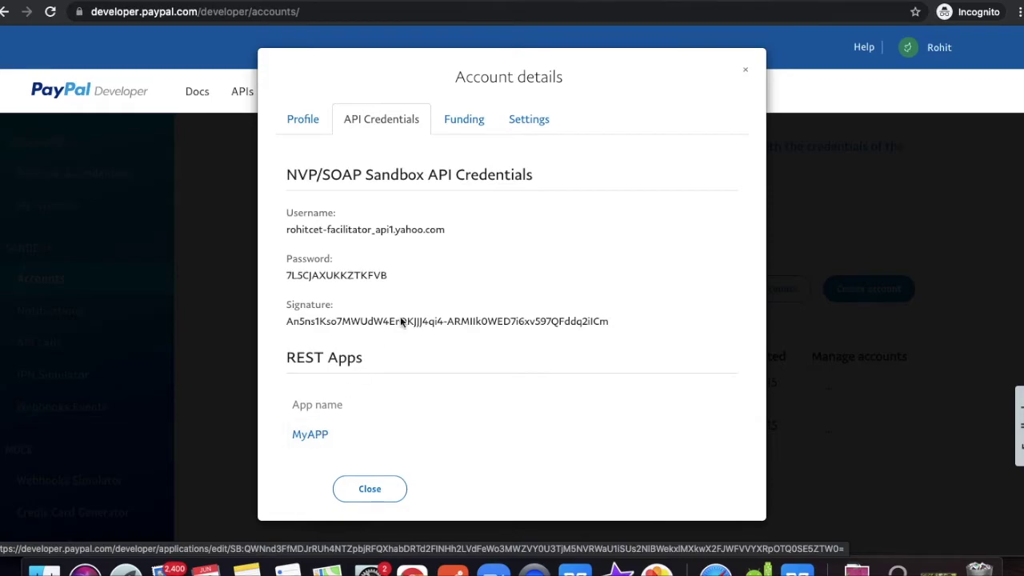
click(462, 132)
scroll(492, 370, down, 3)
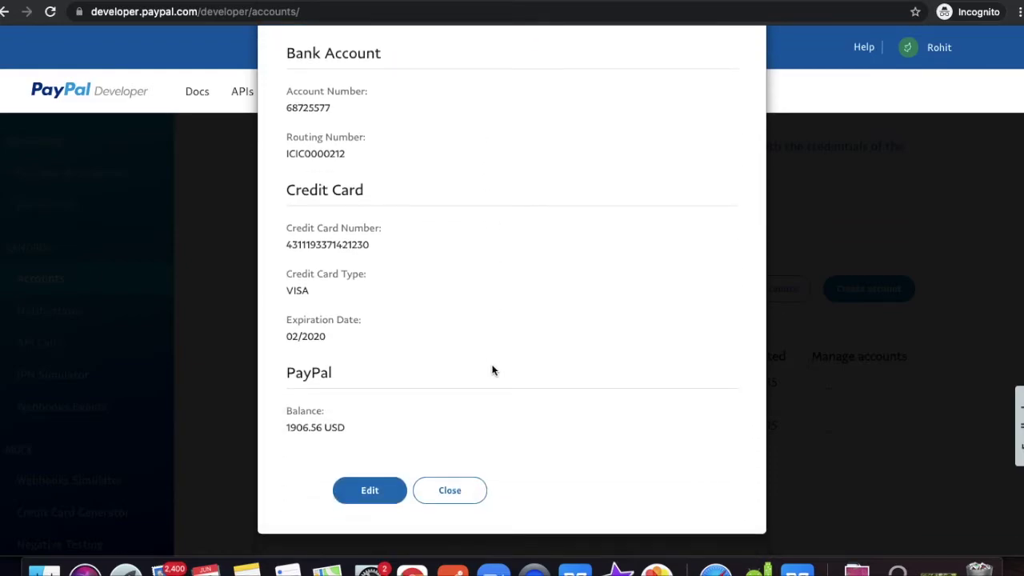
click(368, 489)
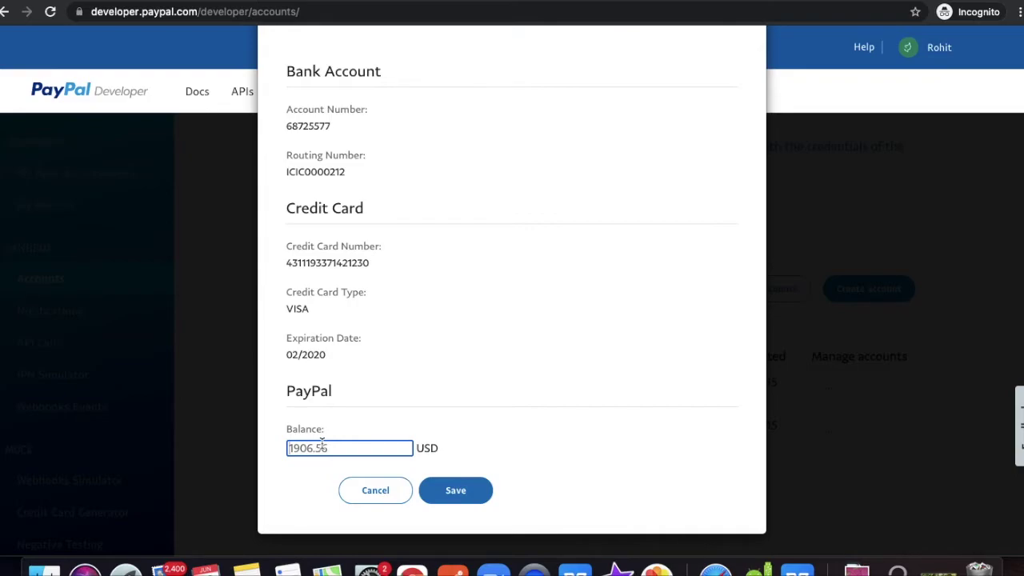
scroll(321, 440, up, 3)
click(536, 101)
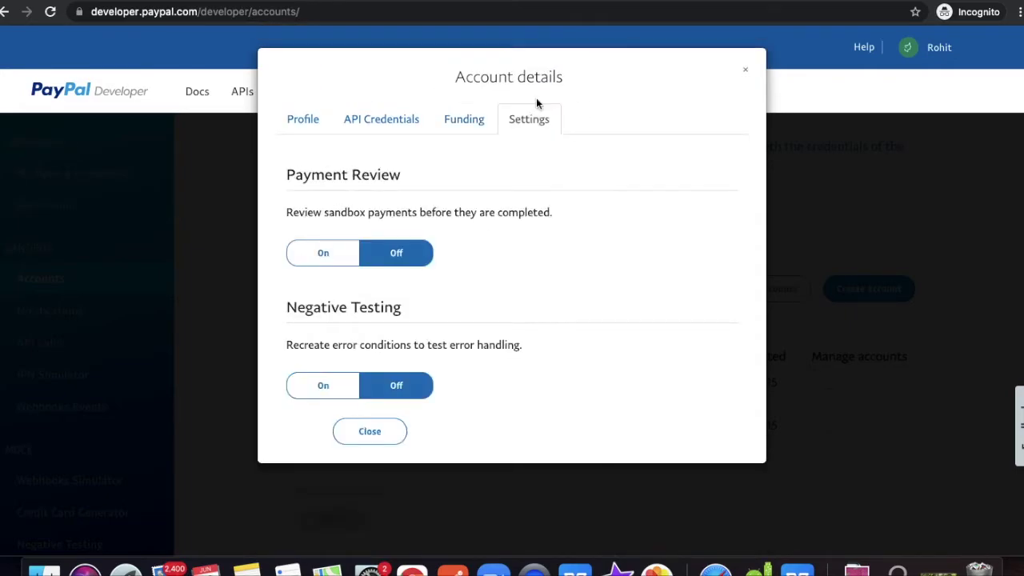
Save the Business account's edited profile and close the account details.
click(309, 120)
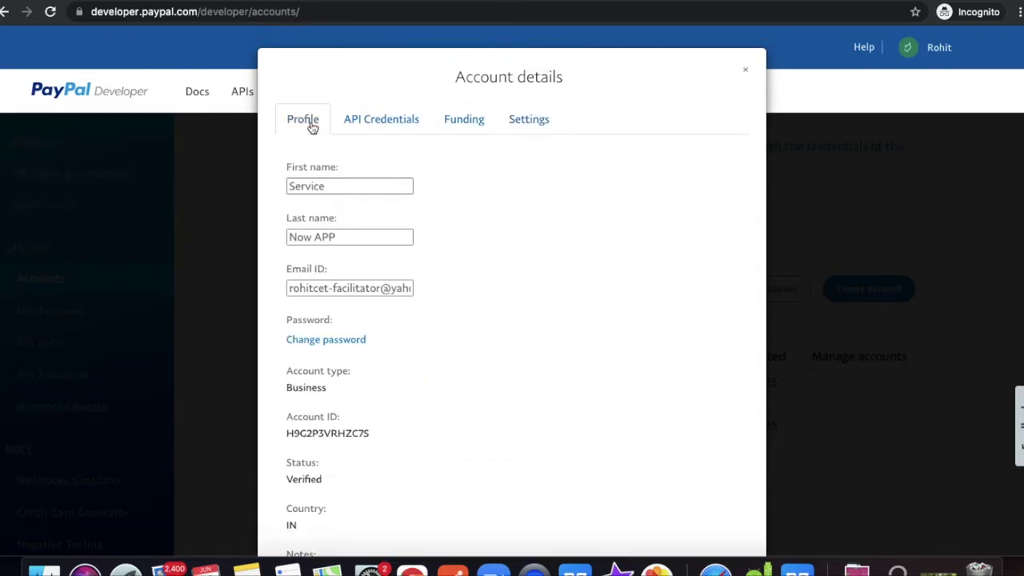
scroll(498, 322, down, 3)
click(469, 488)
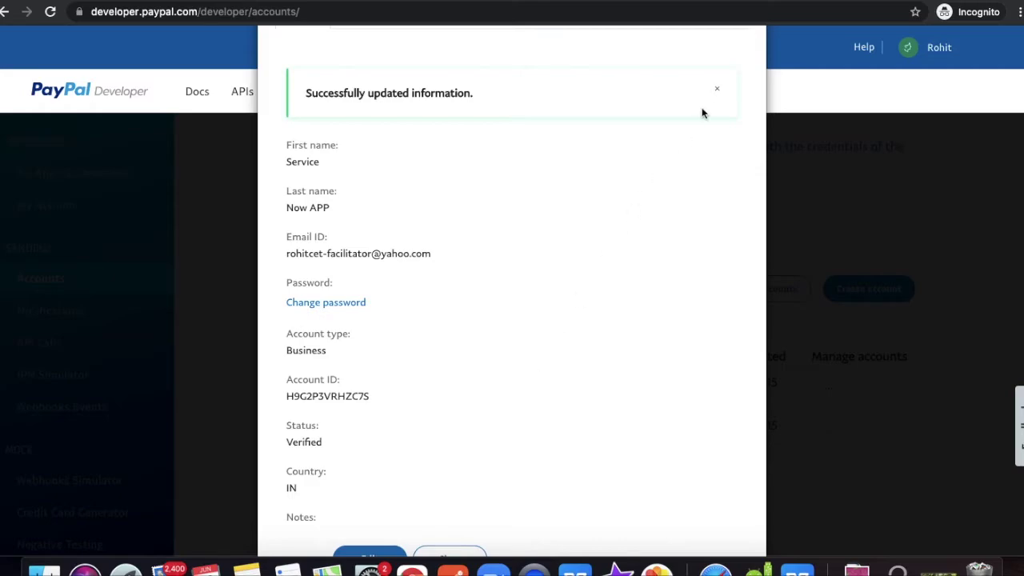
click(720, 92)
click(452, 490)
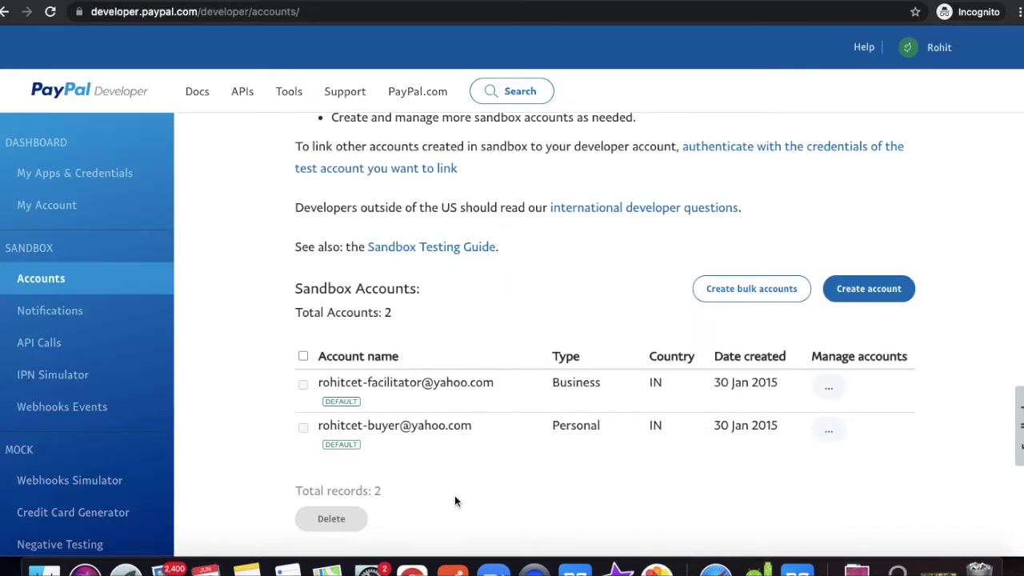
Create a Personal (Buyer Account) sandbox account with India as its country.
click(870, 293)
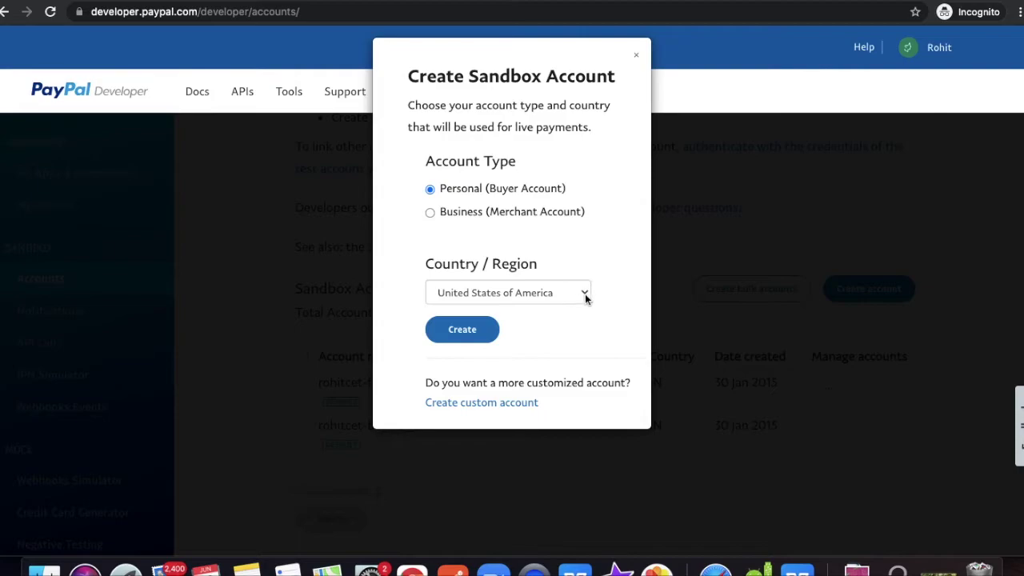
click(585, 297)
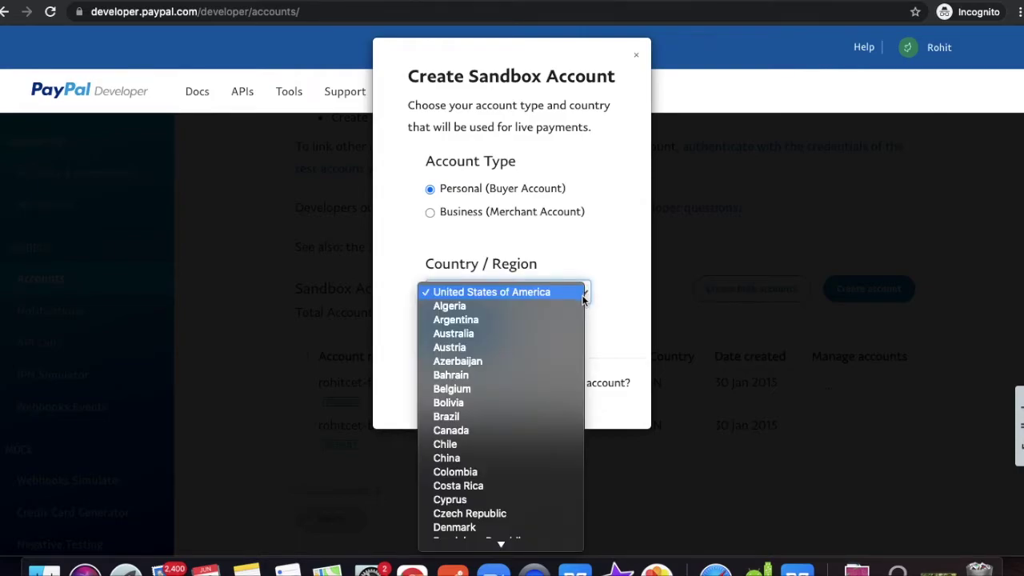
text(in)
key(Return)
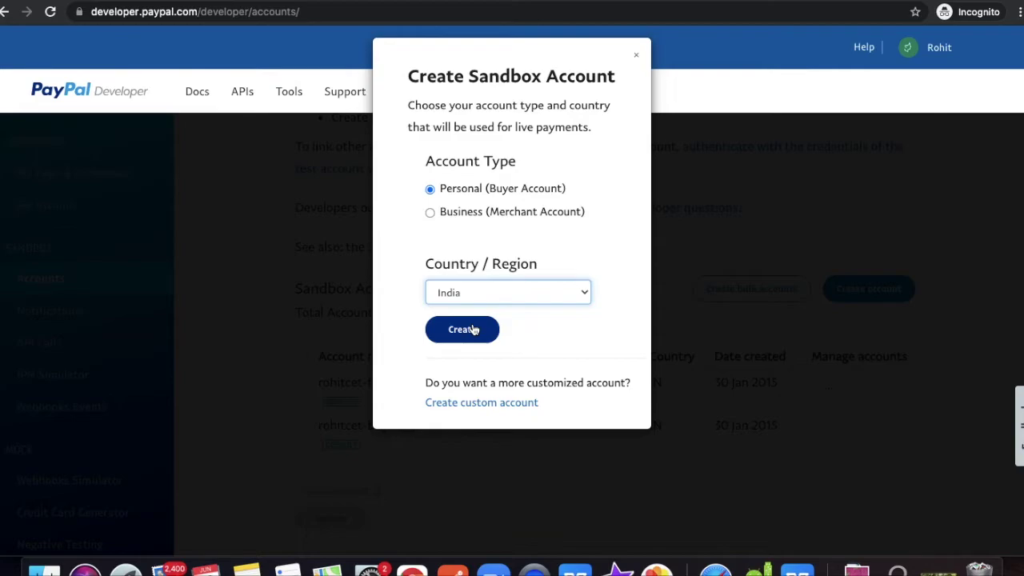
click(473, 329)
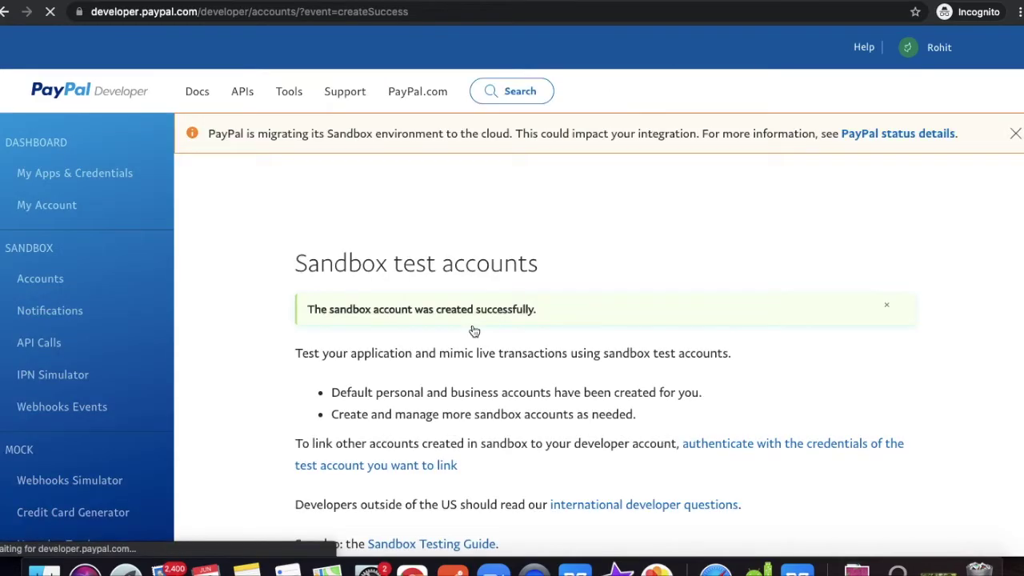
Open the details of the newly created Personal sandbox account and look over its profile.
scroll(474, 330, down, 5)
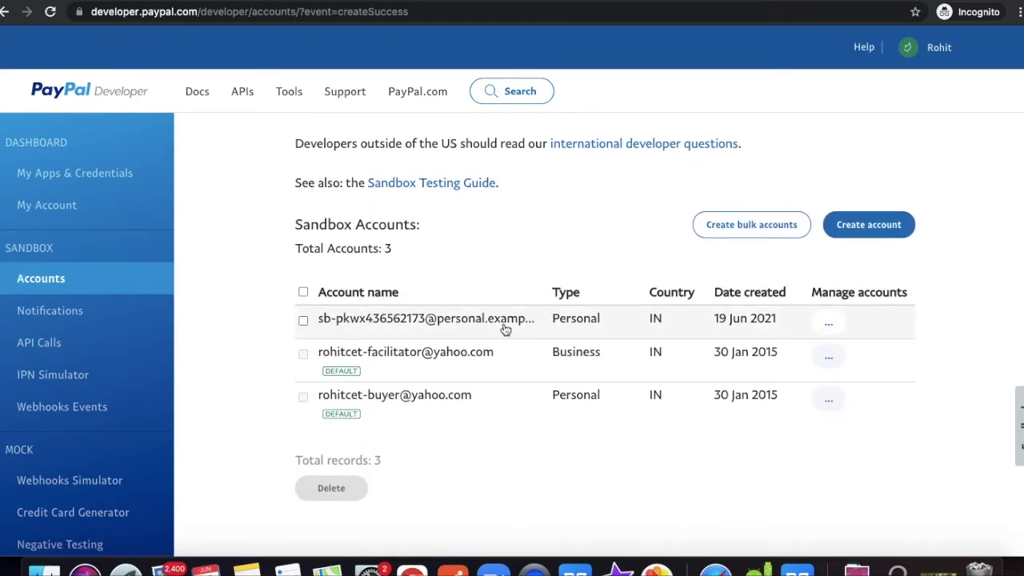
click(829, 323)
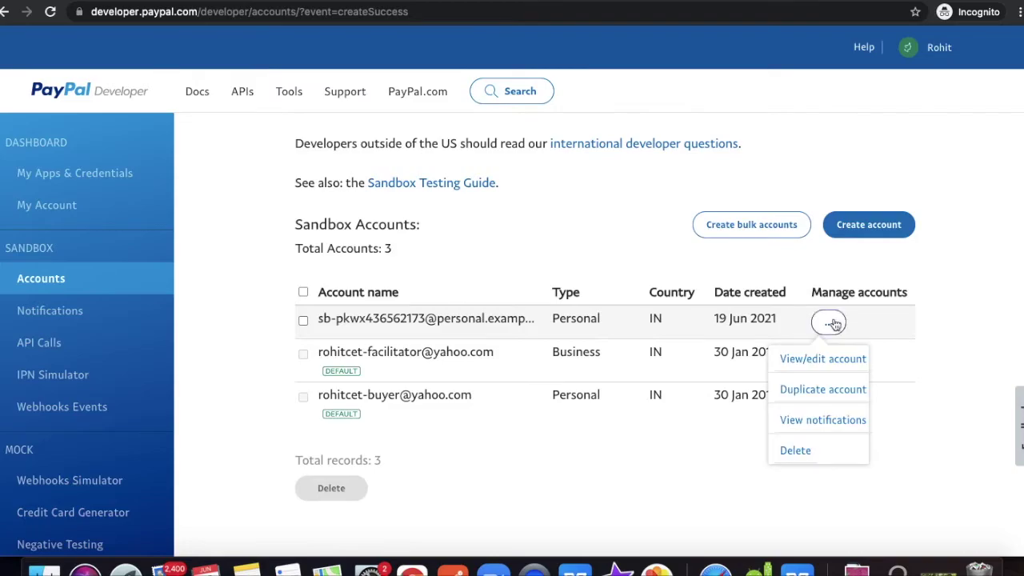
click(795, 360)
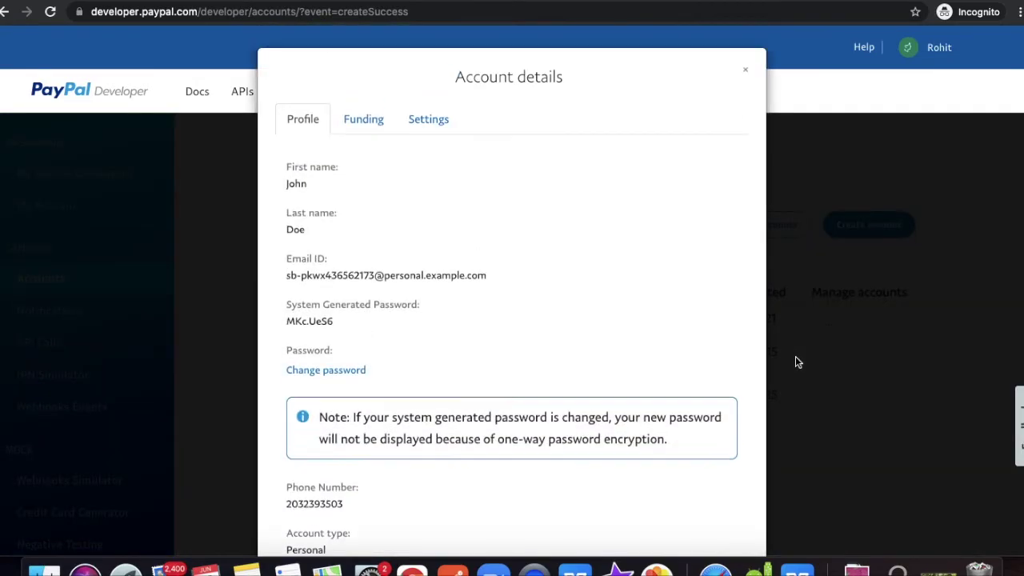
scroll(532, 283, down, 3)
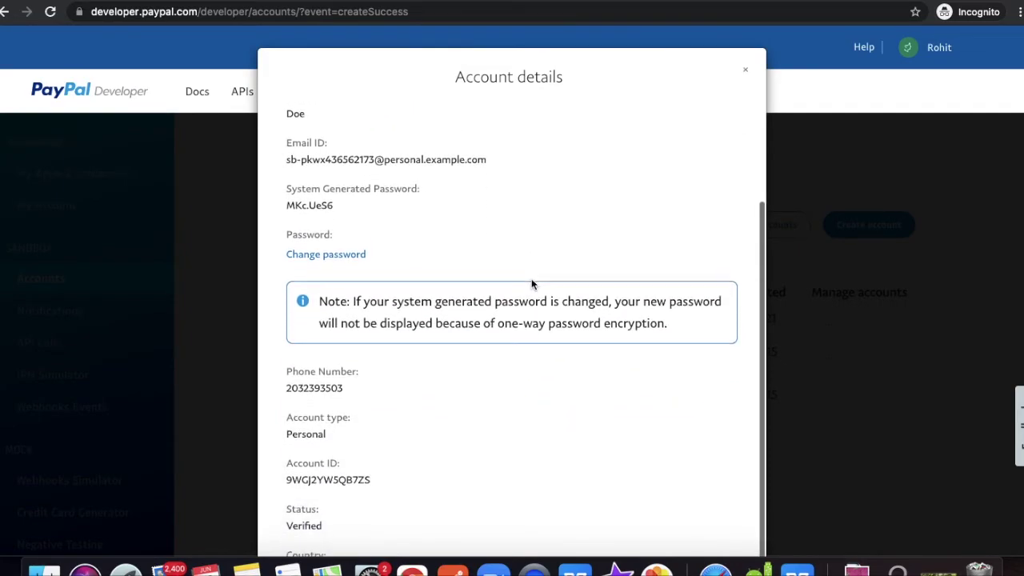
scroll(531, 284, up, 2)
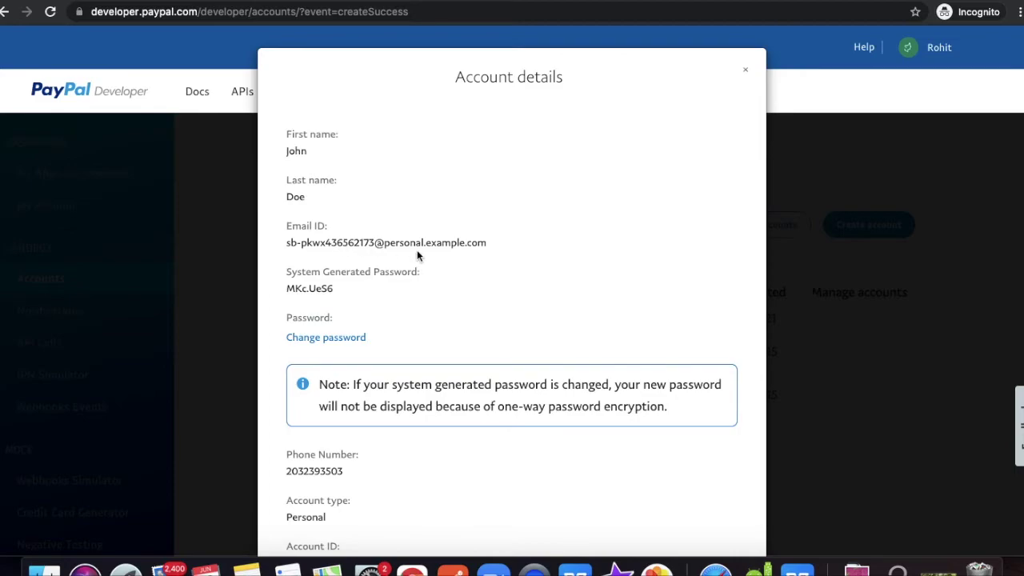
scroll(417, 255, down, 2)
scroll(417, 253, down, 2)
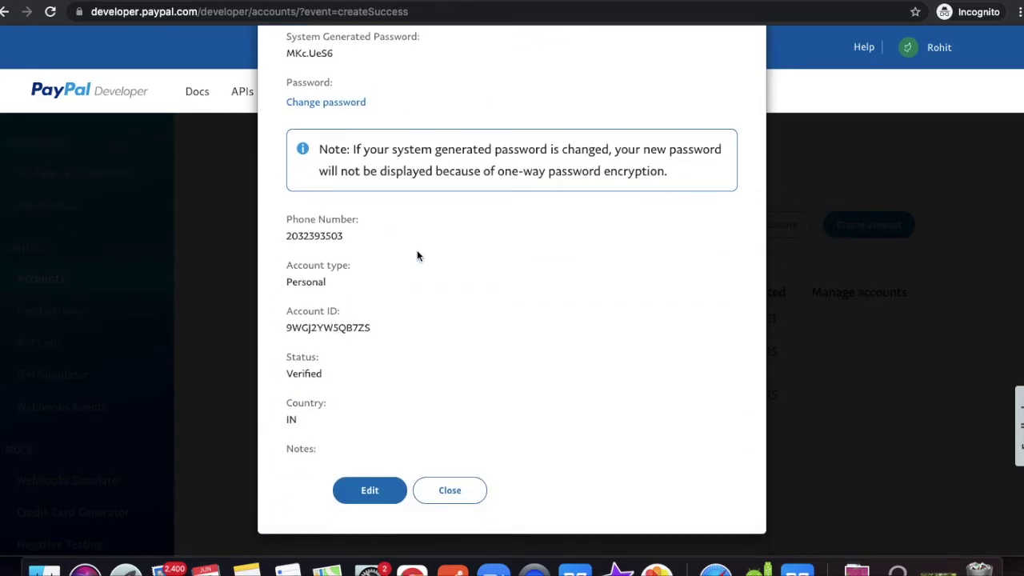
scroll(416, 252, up, 5)
Set the new Personal account's PayPal balance to 50000.00 USD in its funding details, save it and close the details.
click(338, 106)
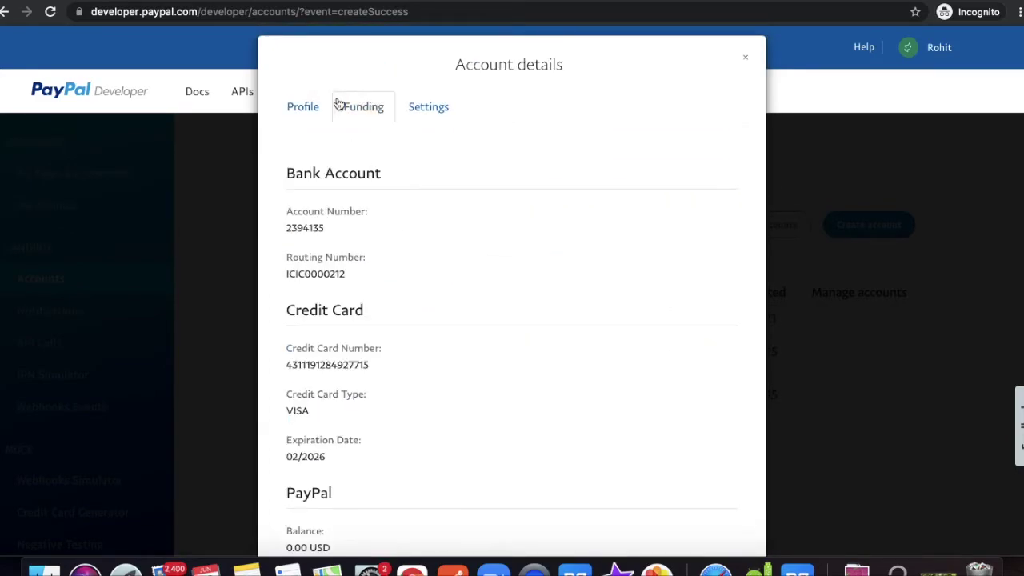
scroll(484, 328, down, 3)
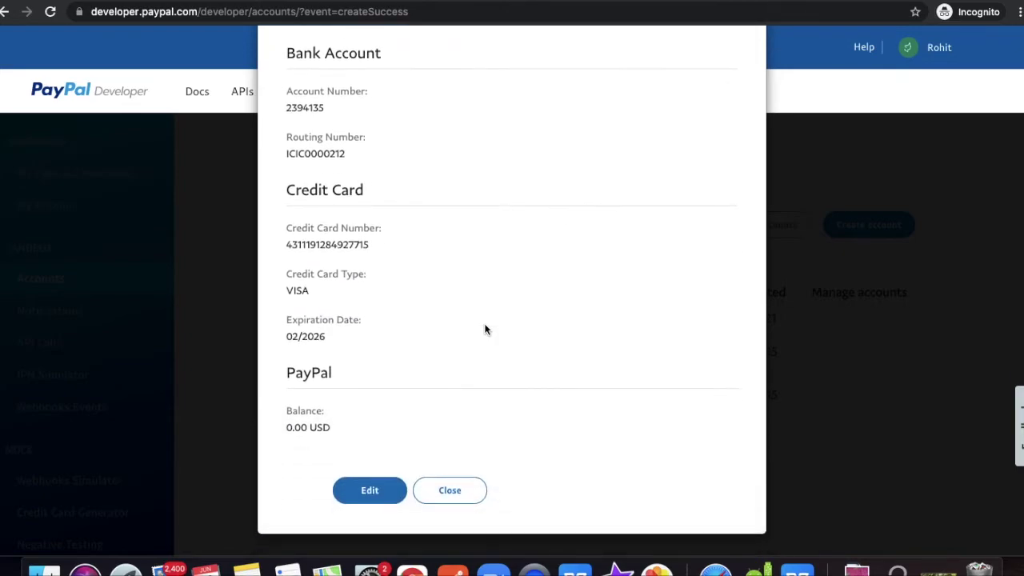
click(400, 489)
text(50000.00)
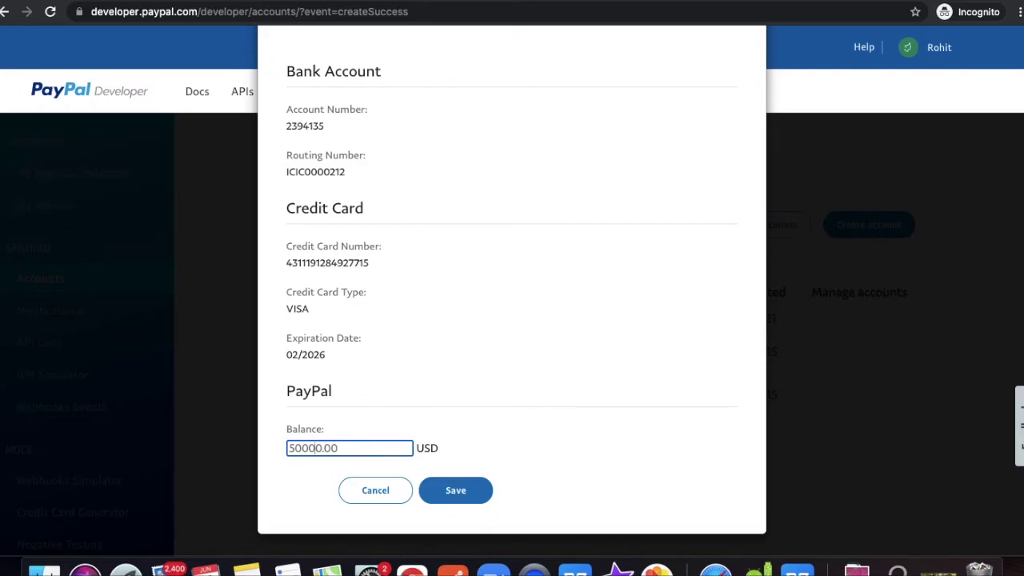
click(459, 489)
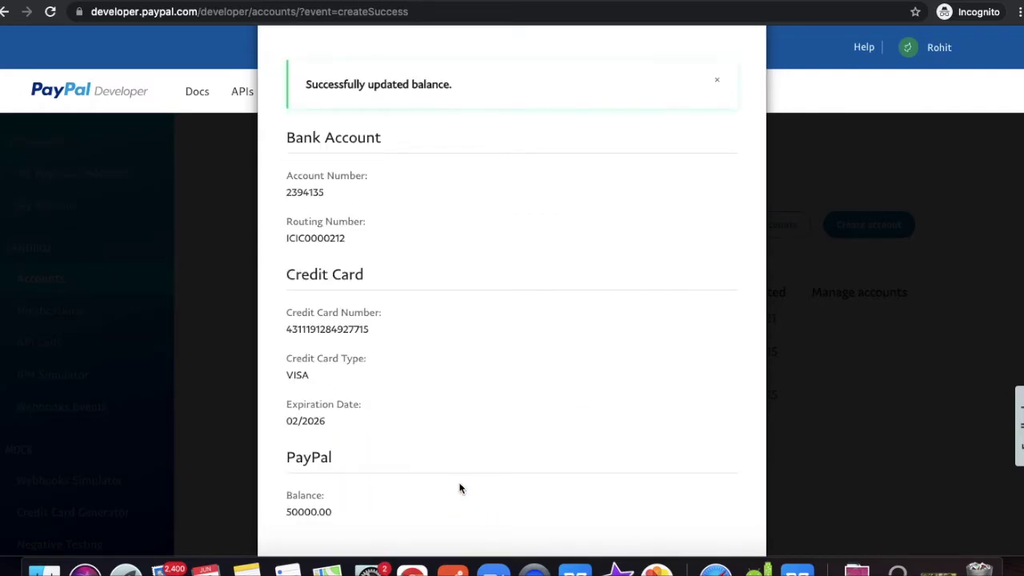
scroll(463, 480, down, 2)
click(459, 542)
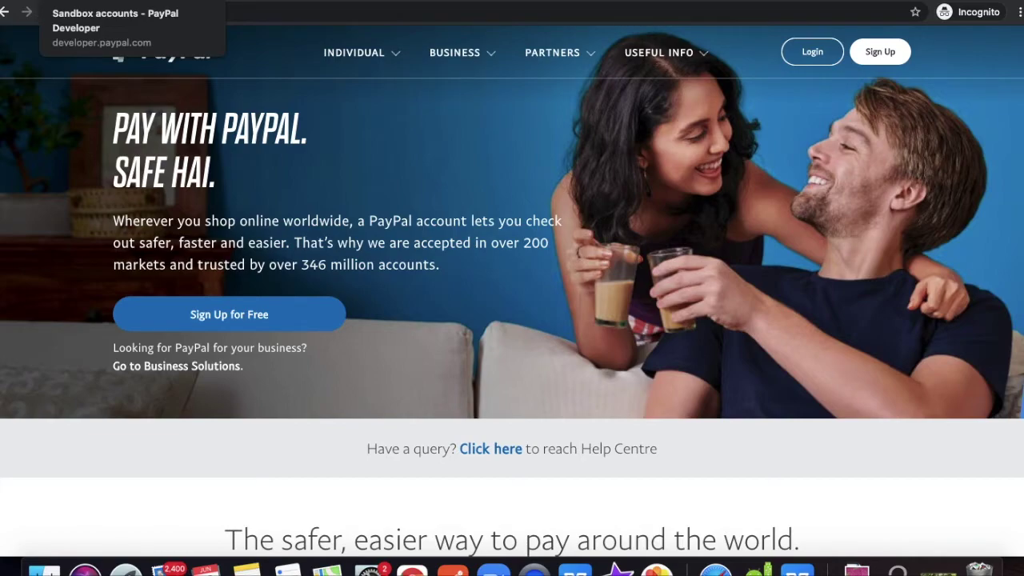
Copy the new Personal account's email ID from its details and enter it as the login email on the sandbox PayPal site.
click(132, 2)
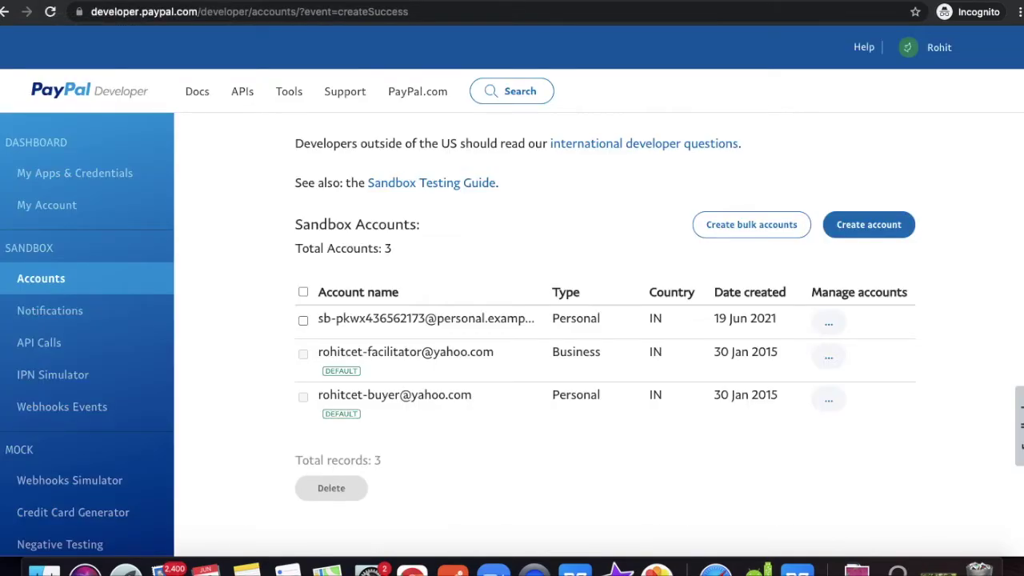
click(828, 321)
click(795, 359)
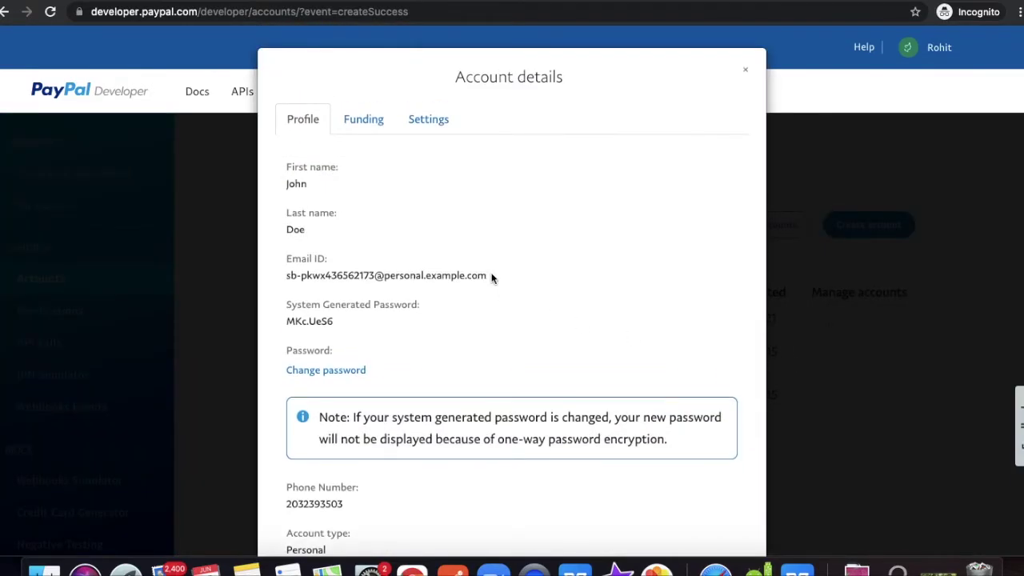
drag(492, 275, 339, 279)
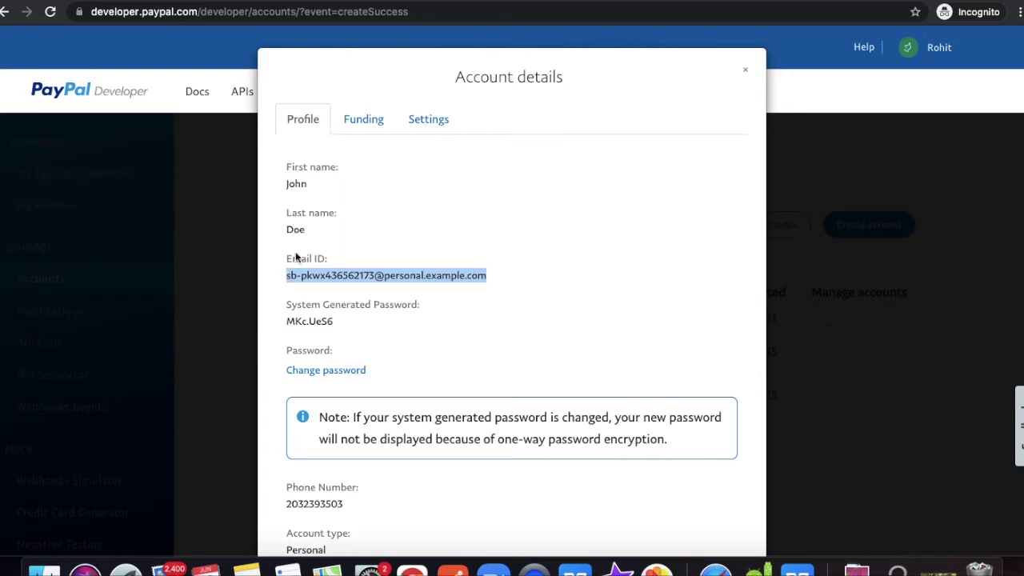
key(ctrl+Tab)
click(357, 49)
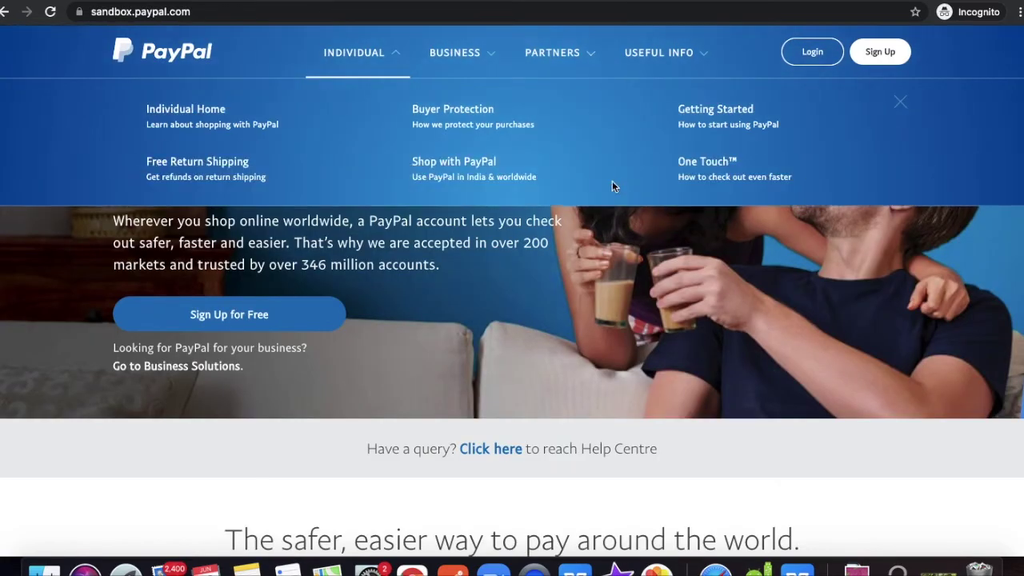
click(803, 63)
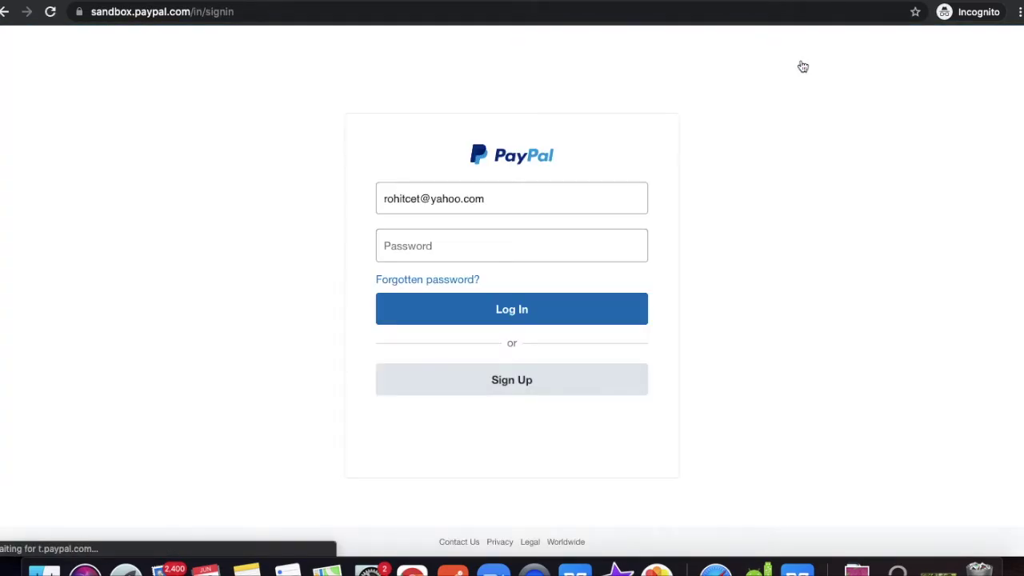
drag(496, 199, 378, 199)
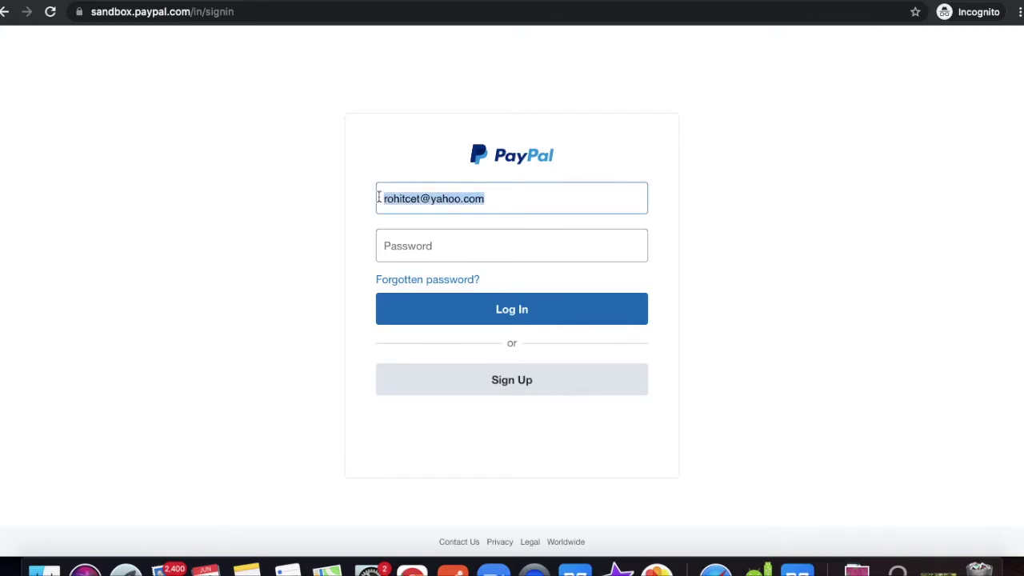
key(super+v)
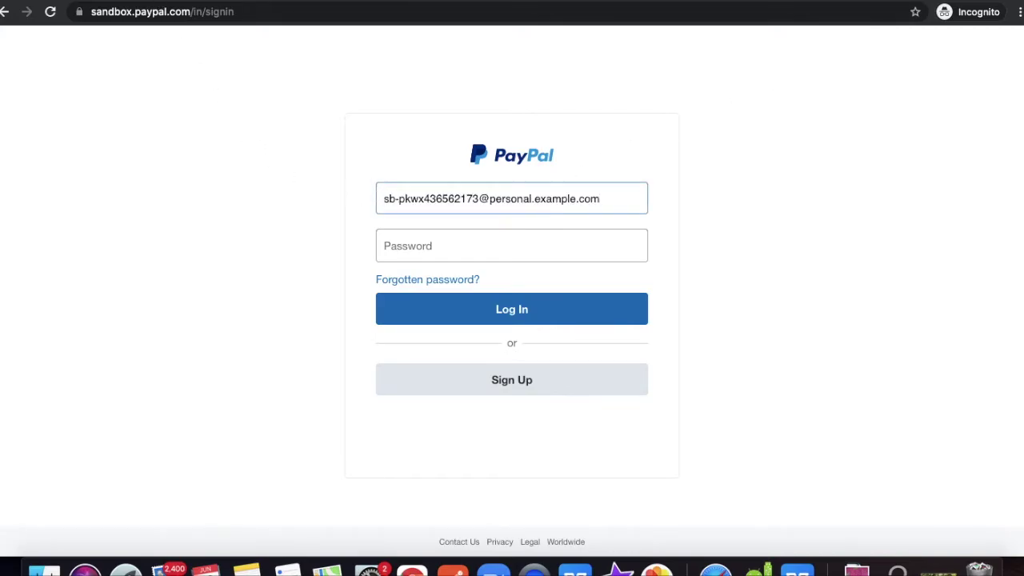
Copy the Personal account's system-generated password into the password field and log in to the sandbox PayPal site.
key(ctrl+shift+Tab)
drag(341, 322, 308, 323)
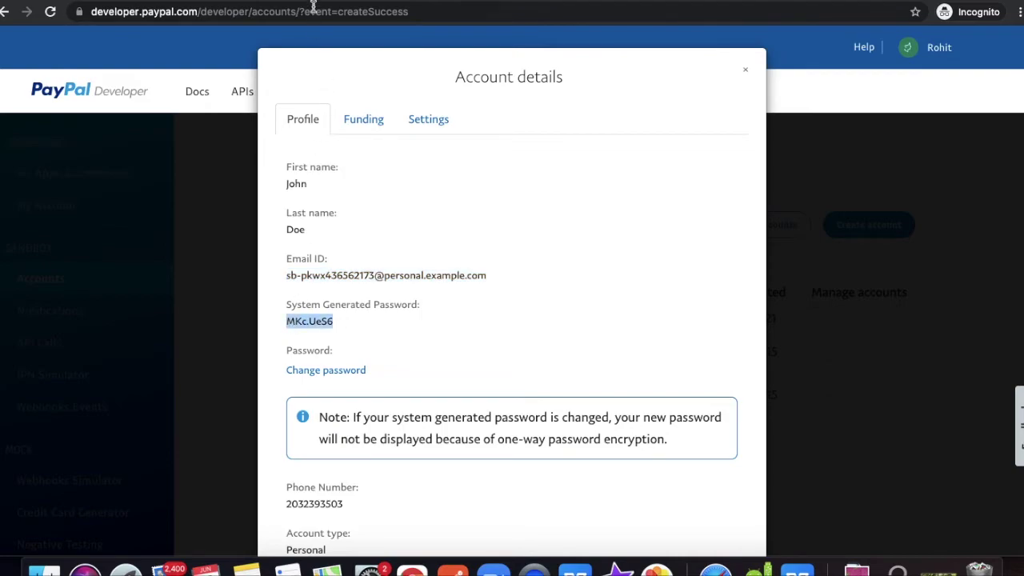
key(ctrl+Tab)
click(425, 240)
key(super+v)
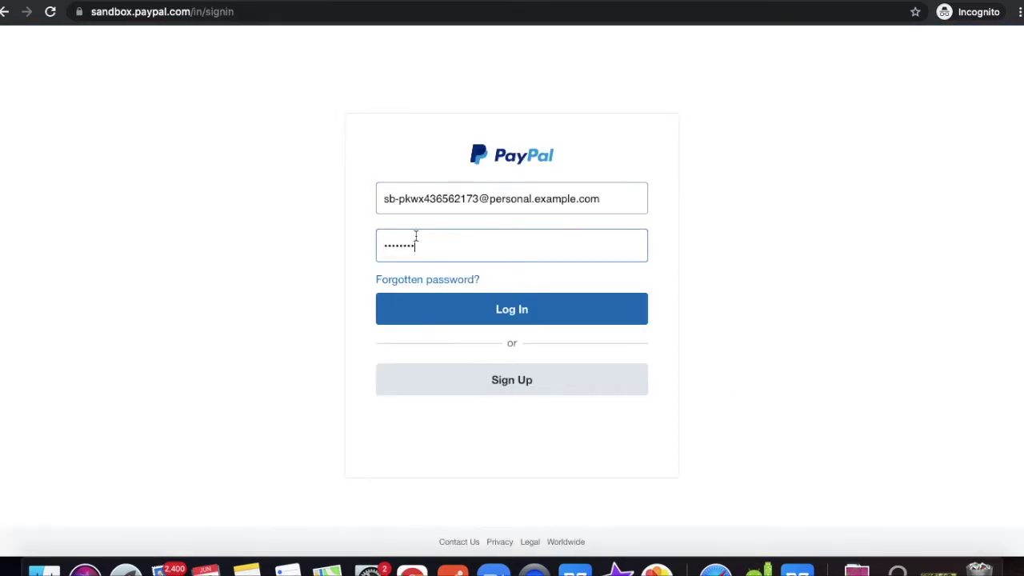
click(481, 316)
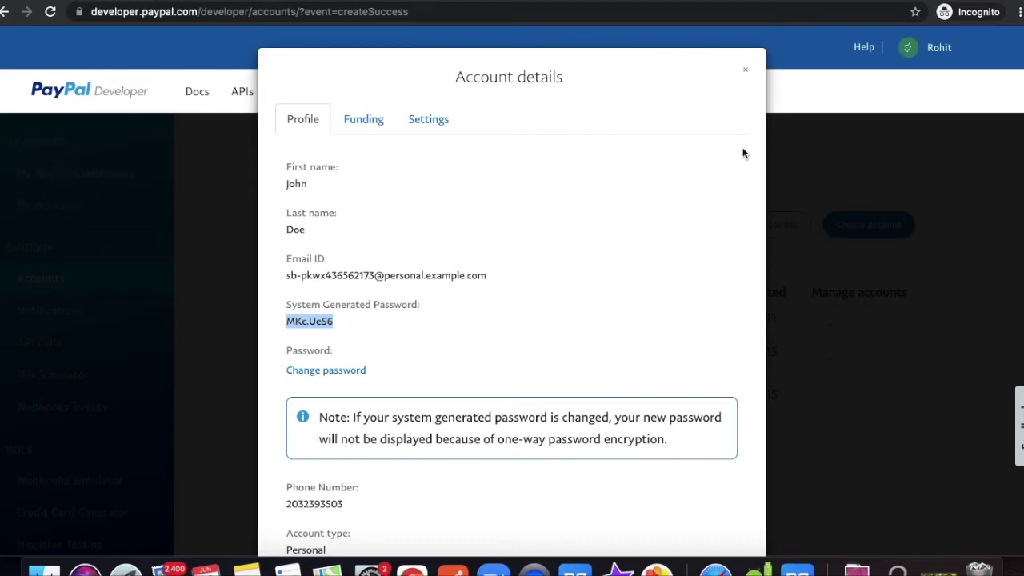
Copy the default Business account's email from the sandbox accounts list and choose it as recipient of a payment from the Personal account.
click(744, 70)
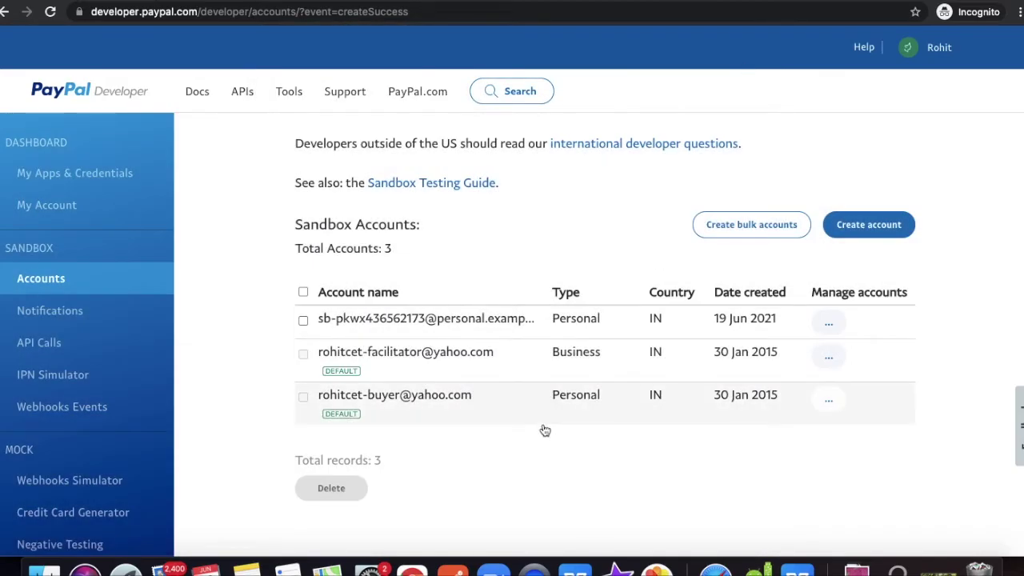
drag(498, 357, 320, 361)
key(super+c)
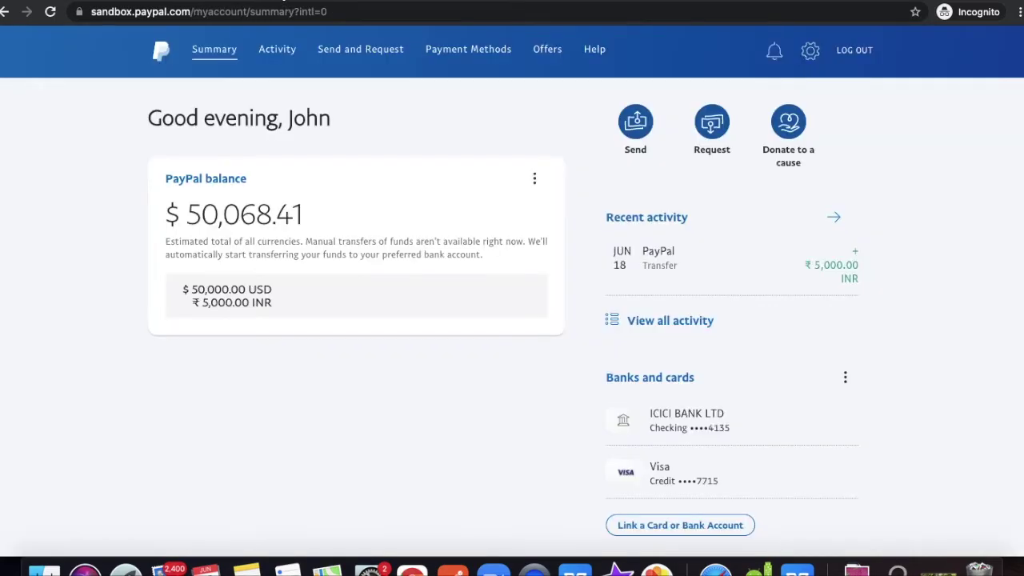
click(644, 130)
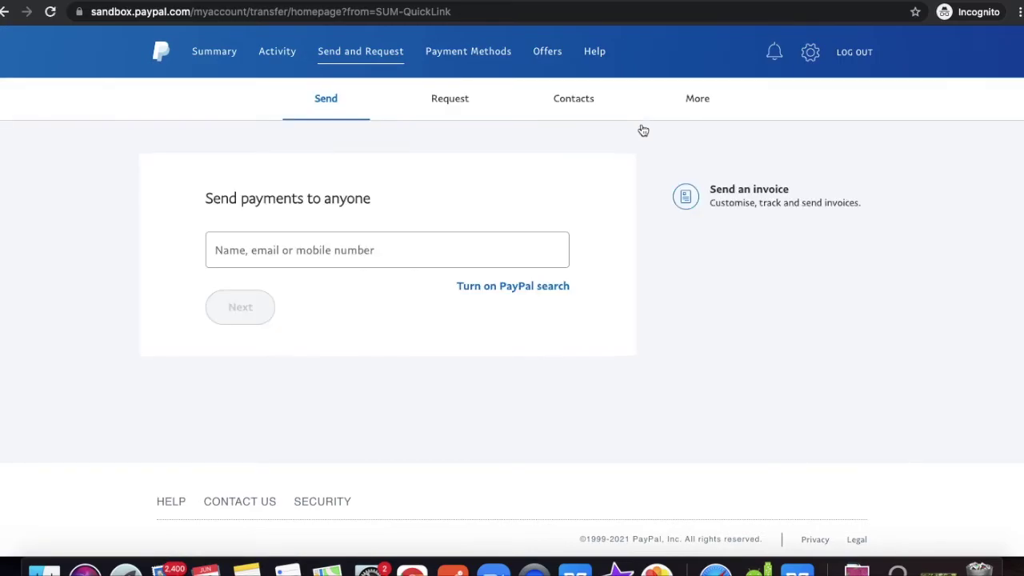
click(312, 250)
key(super+v)
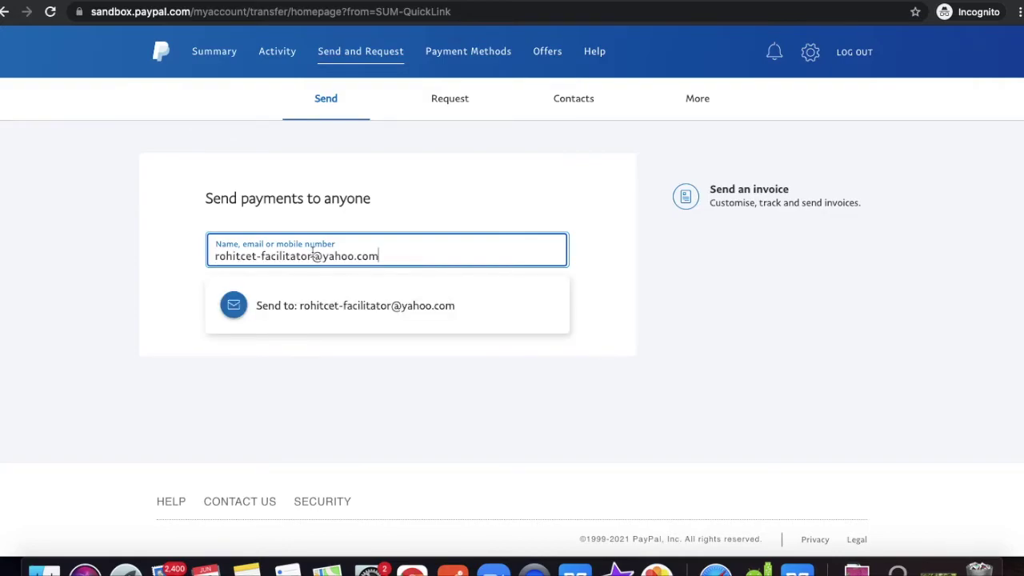
click(326, 305)
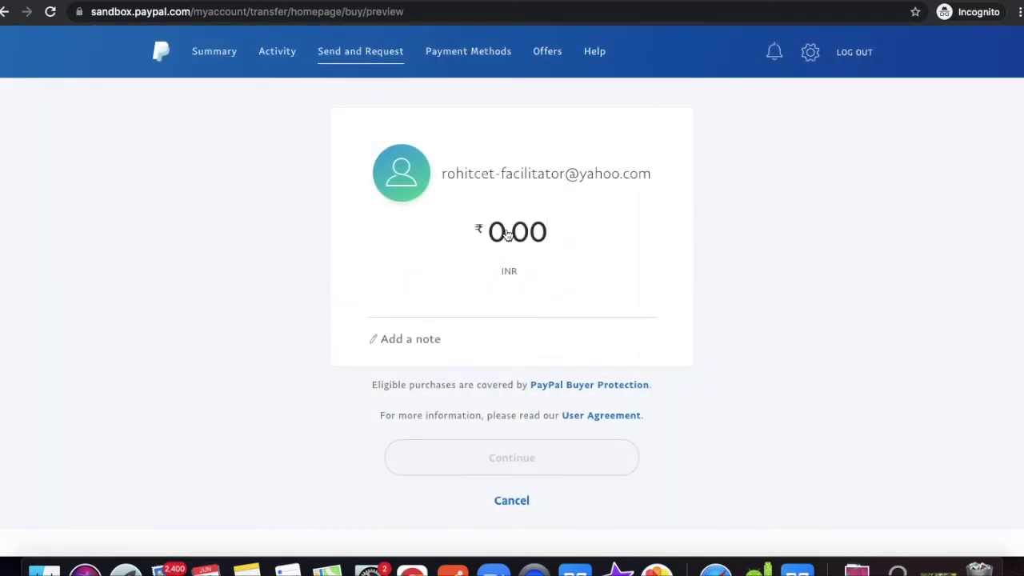
Set the payment amount to the Business account to 500.00 INR and continue with the payment.
key(Left)
key(Left)
key(Left)
key(End)
key(Left)
key(Left)
key(Left)
key(Left)
text(500)
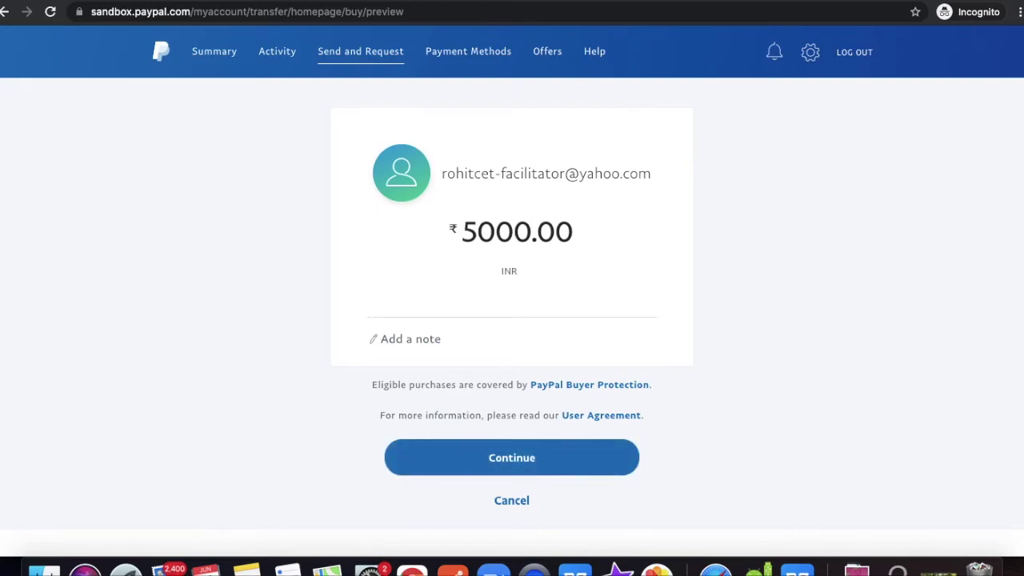
key(BackSpace)
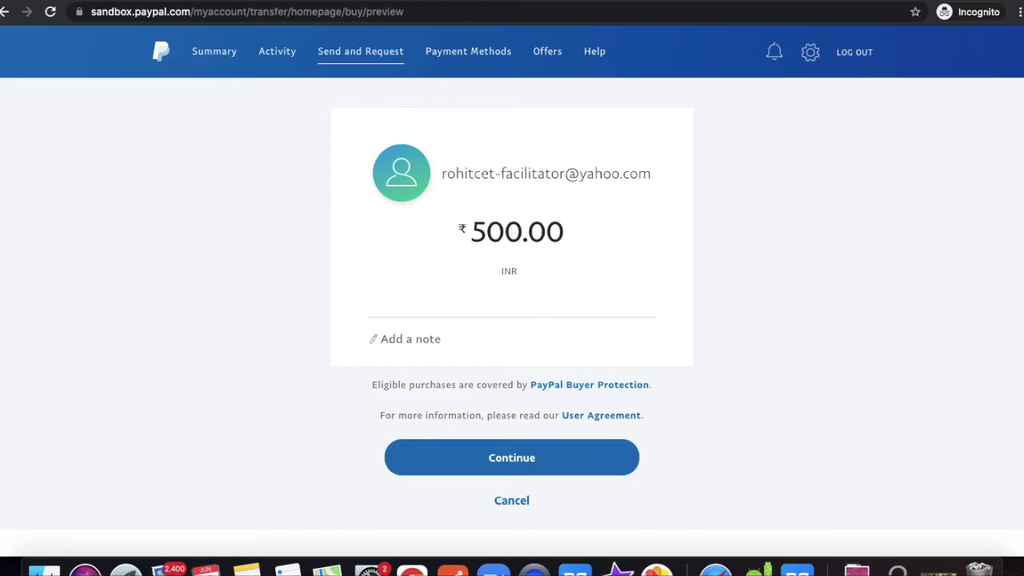
click(494, 459)
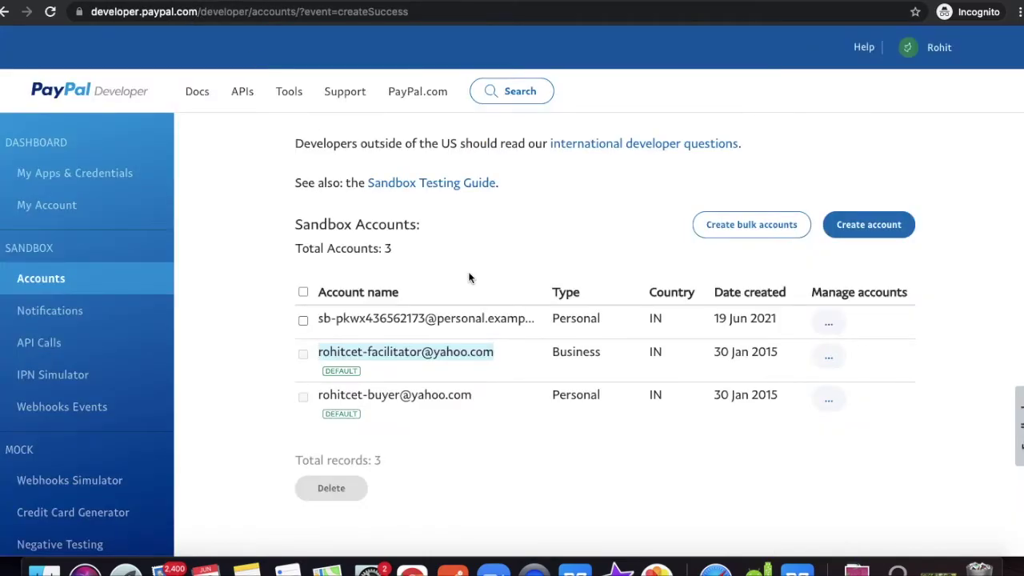
Create another Personal (Buyer Account) sandbox account with United States of America as its country.
click(860, 227)
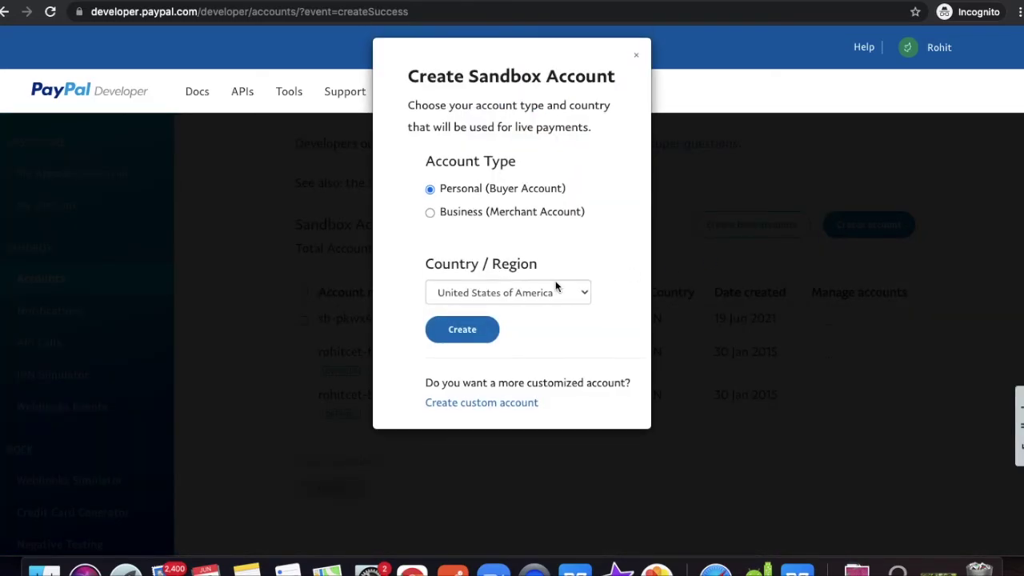
click(462, 330)
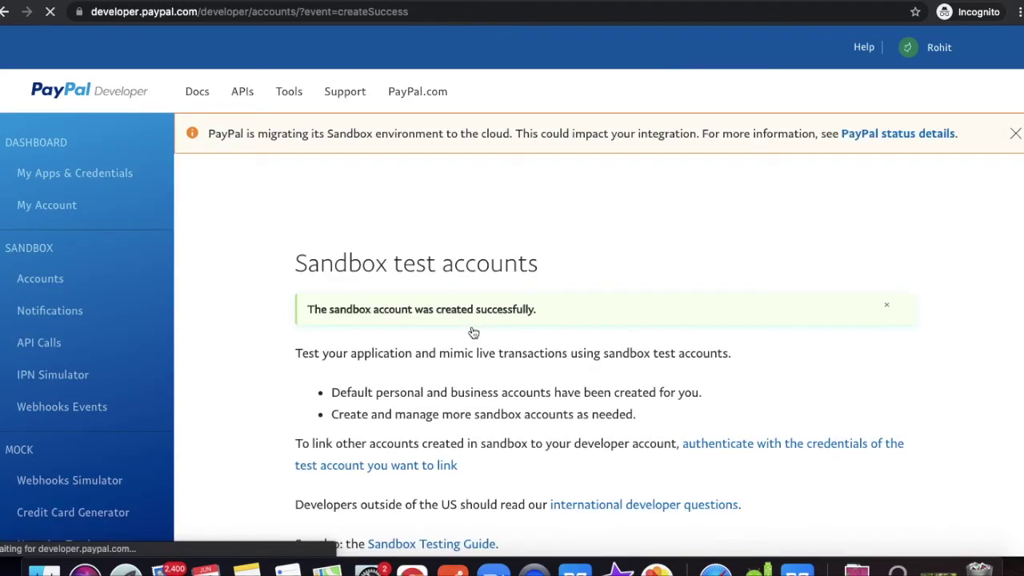
Open the account details of the newly created US Personal account in the sandbox accounts list.
scroll(473, 333, down, 5)
click(828, 344)
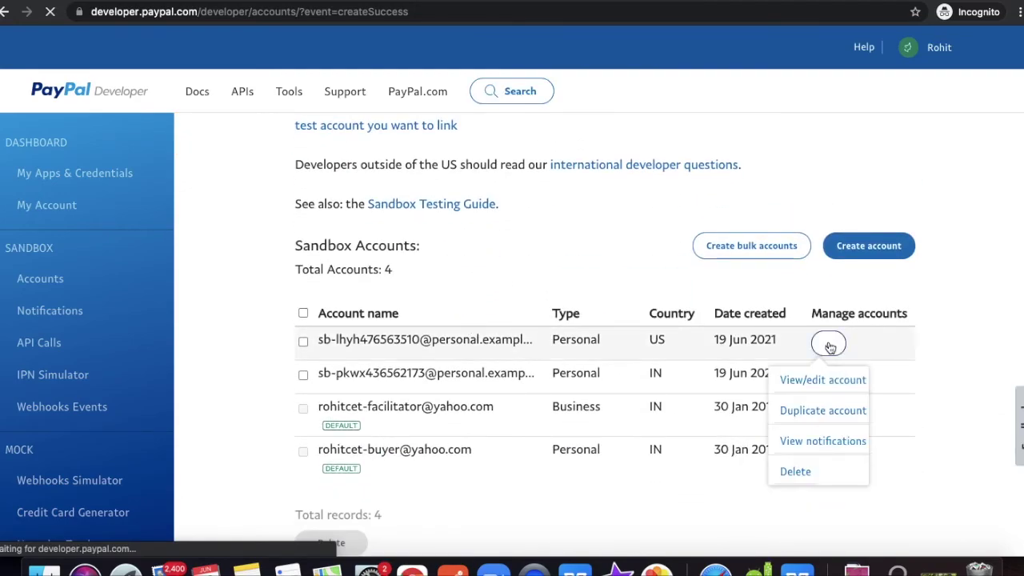
click(836, 347)
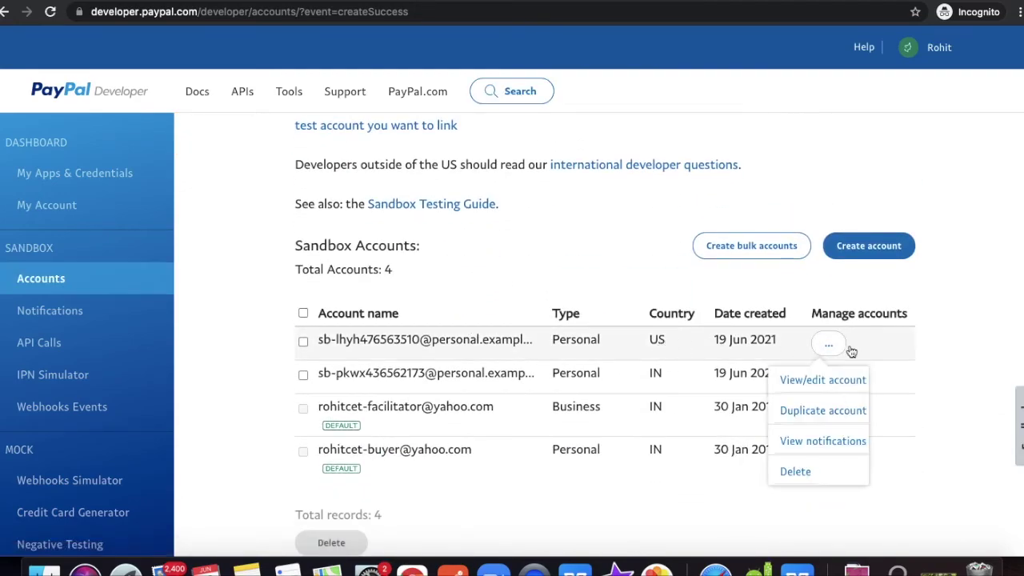
click(809, 381)
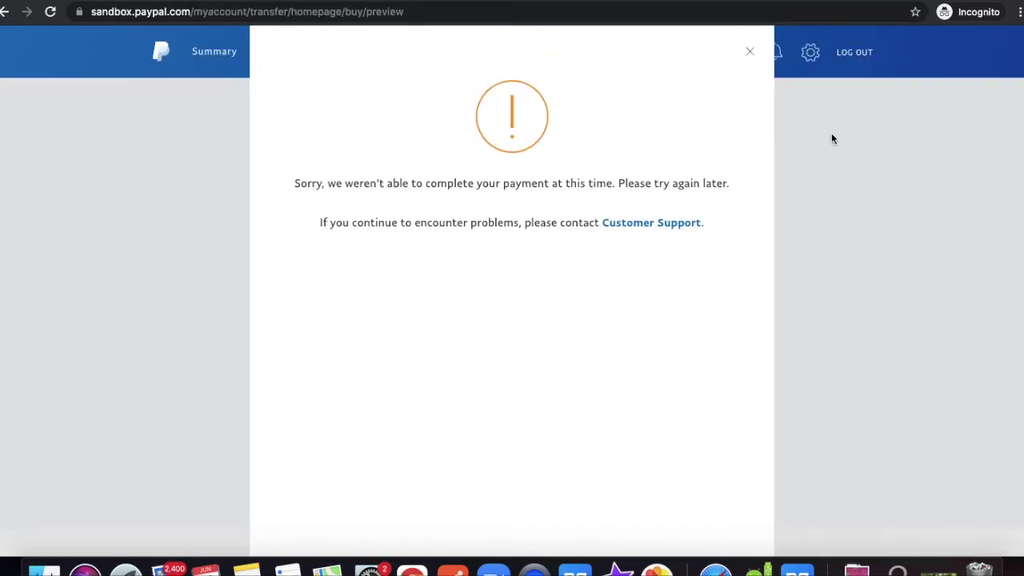
Leave the uncompleted payment and log in to the sandbox PayPal site with the US Personal account's email and password.
click(751, 54)
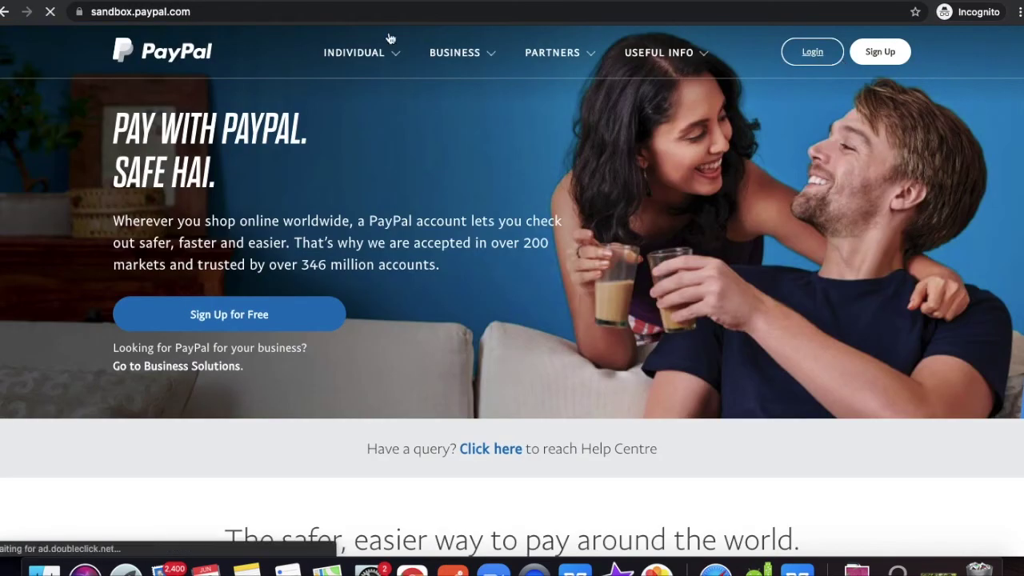
drag(482, 275, 284, 275)
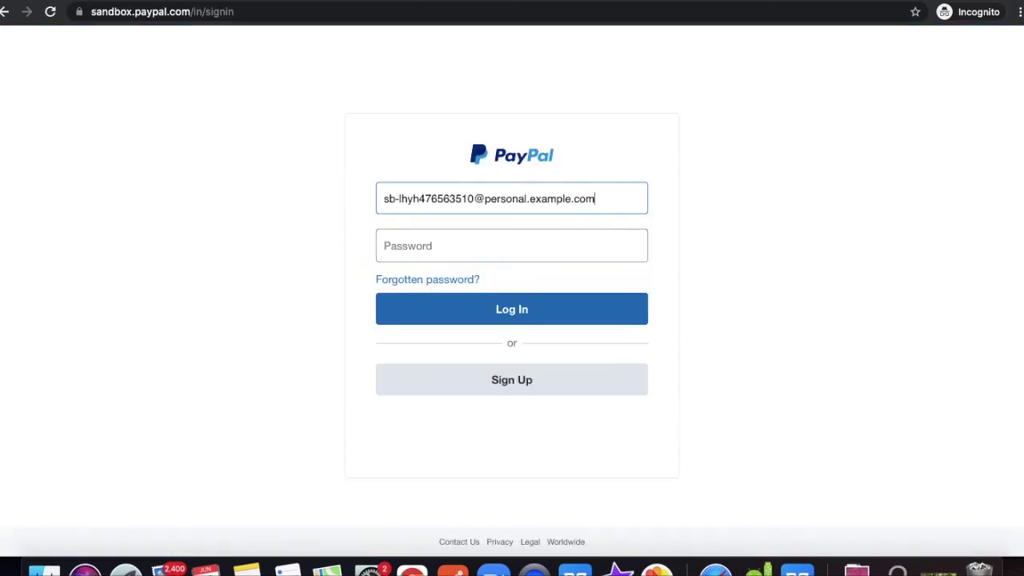
click(533, 310)
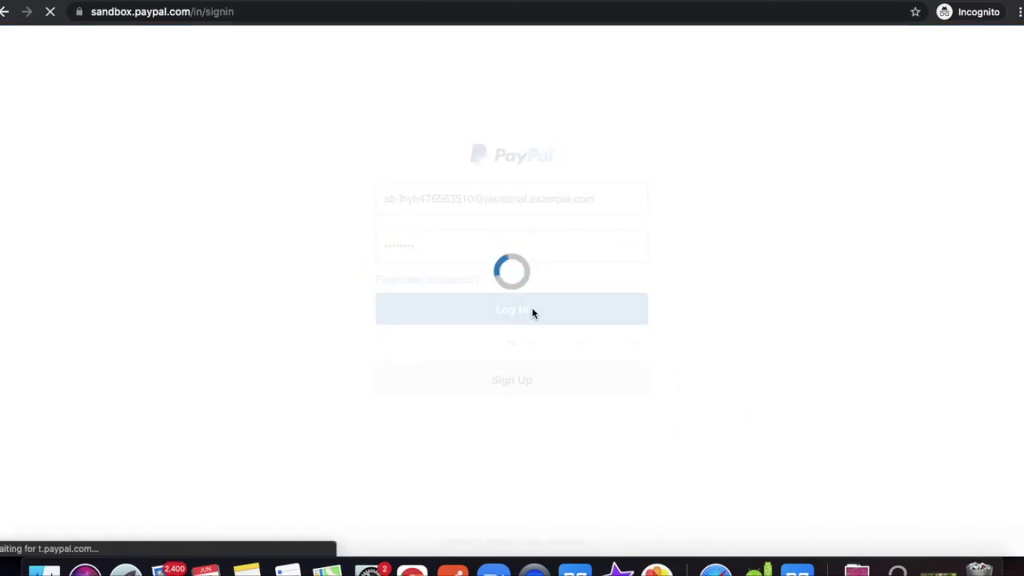
Start a payment of 500.00 USD to the default Business account's email and continue to the payment method.
click(635, 121)
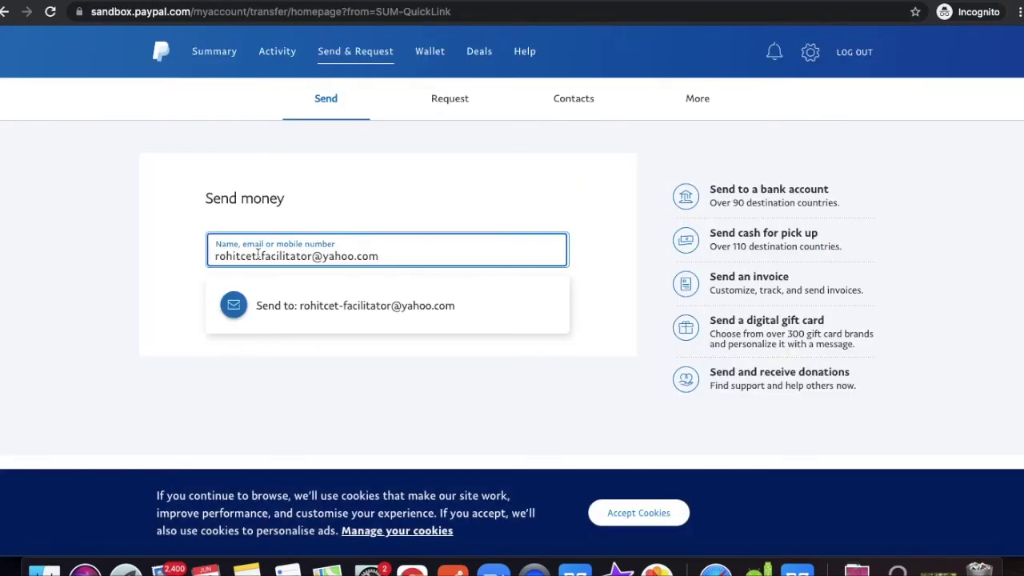
click(258, 308)
click(258, 314)
text(500)
click(483, 450)
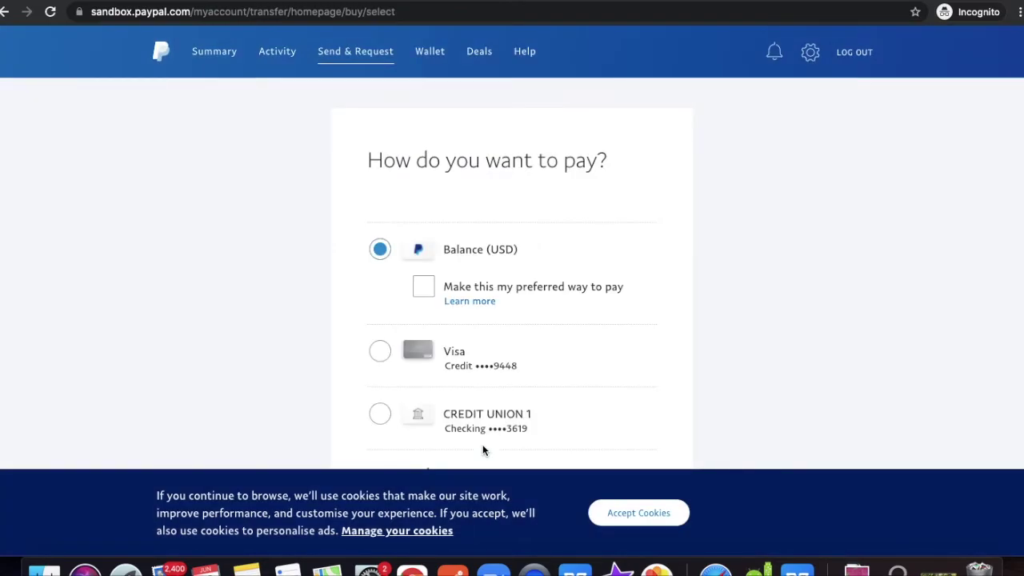
Choose Balance (USD) as the way to pay and continue to the payment preview.
scroll(571, 357, down, 2)
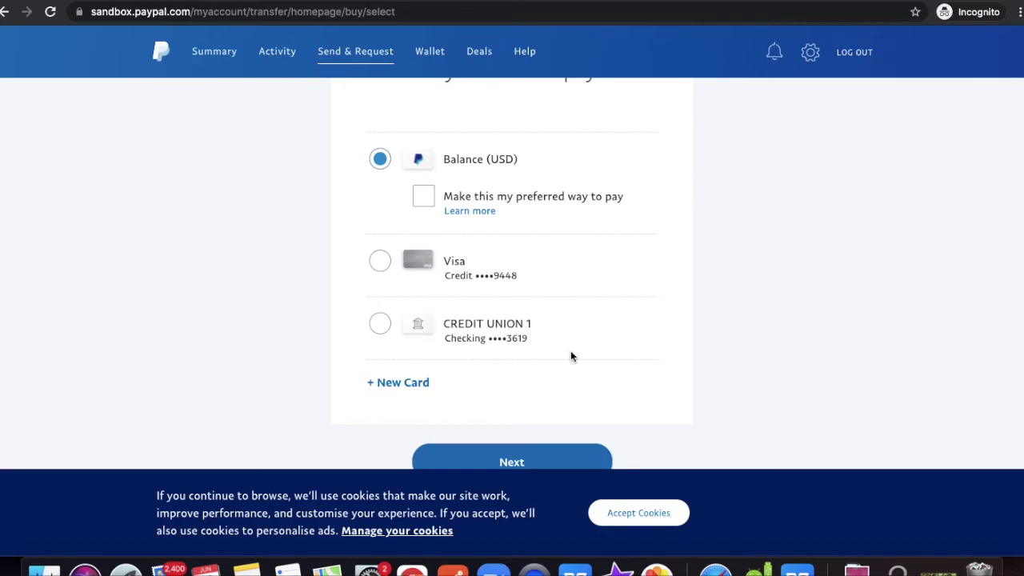
scroll(651, 258, up, 2)
scroll(652, 259, down, 4)
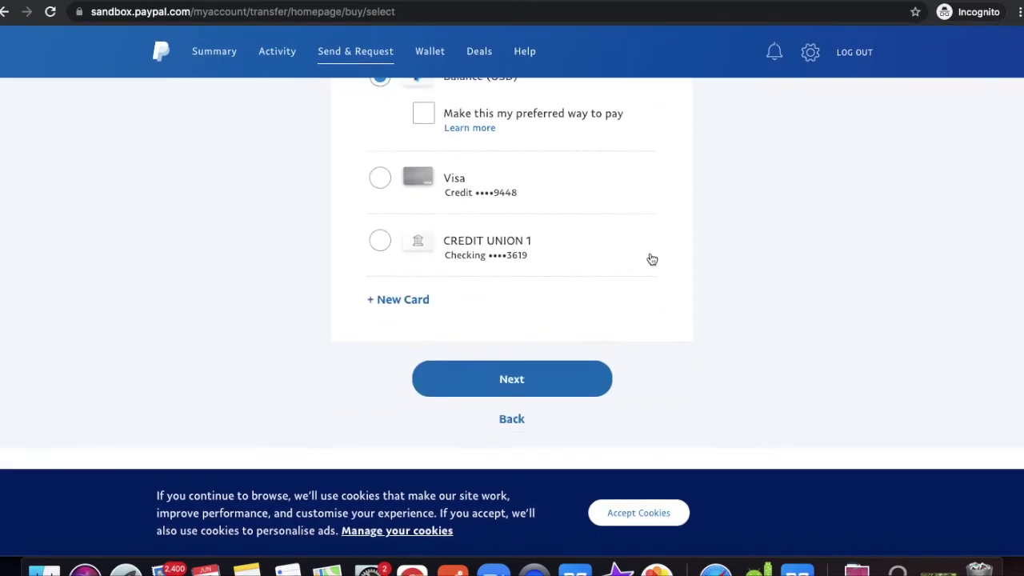
click(514, 381)
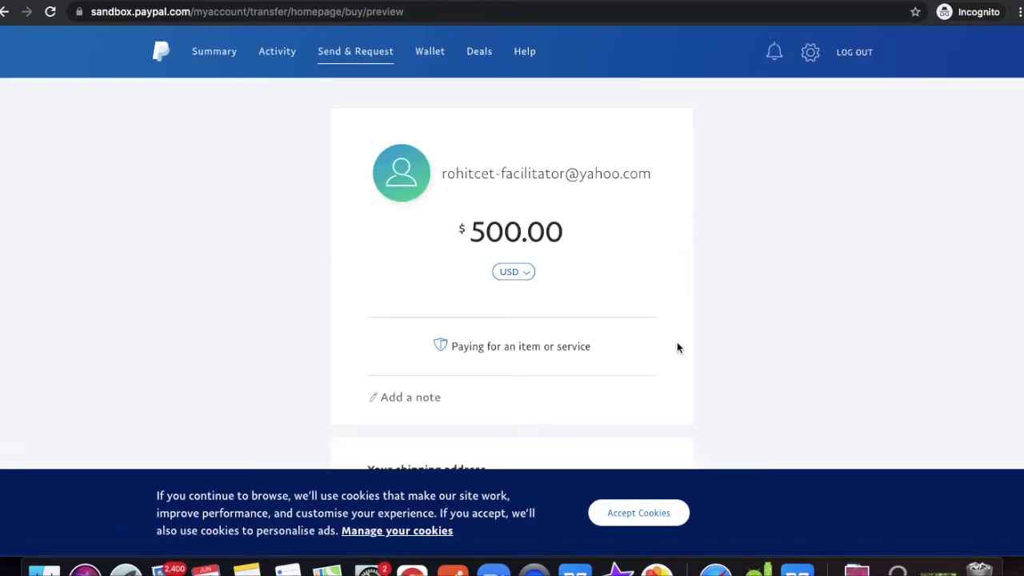
Review the shipping address, funding source and amounts in the preview, and send the payment to the Business account.
scroll(677, 347, down, 5)
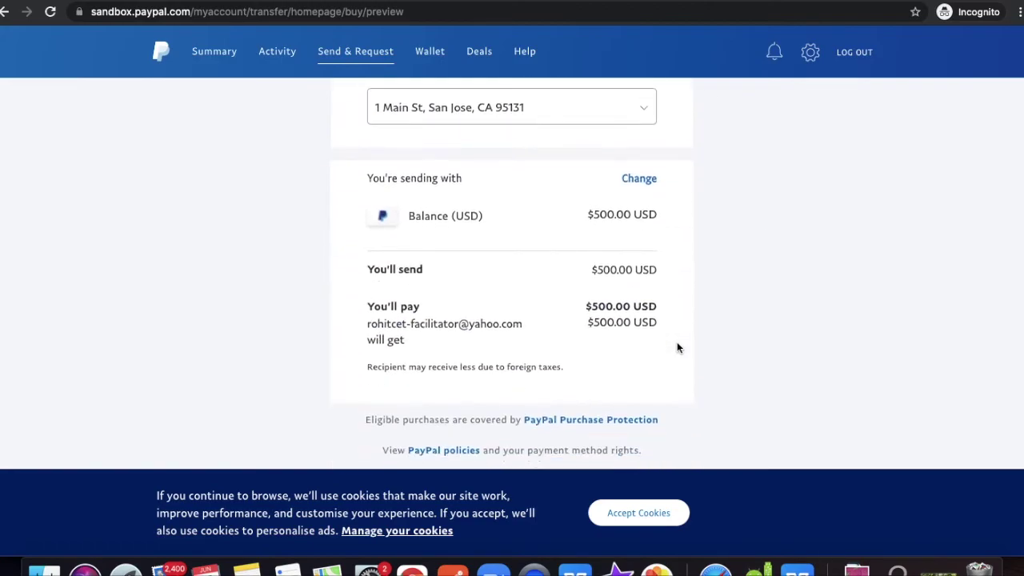
scroll(677, 347, down, 2)
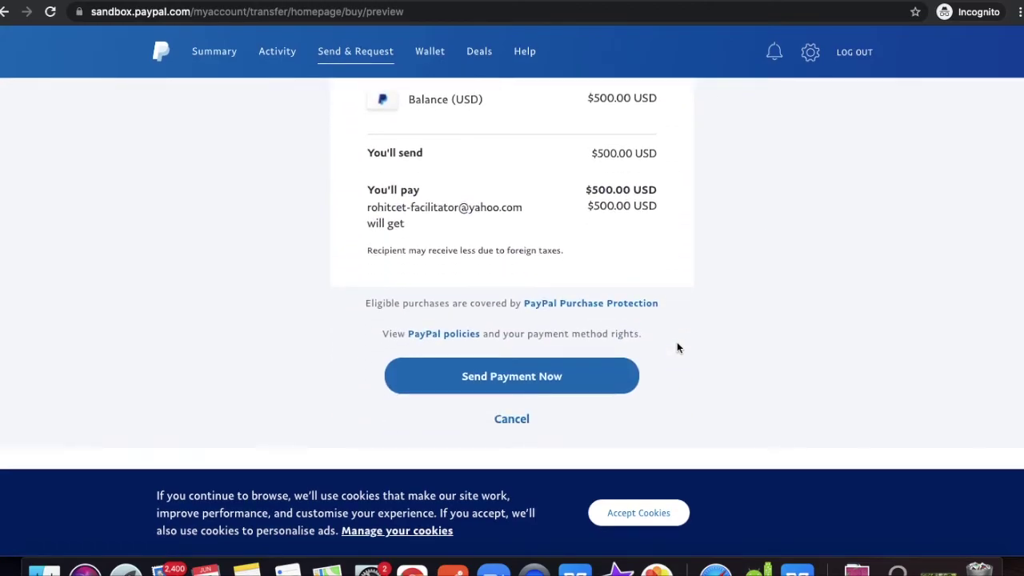
scroll(677, 347, up, 3)
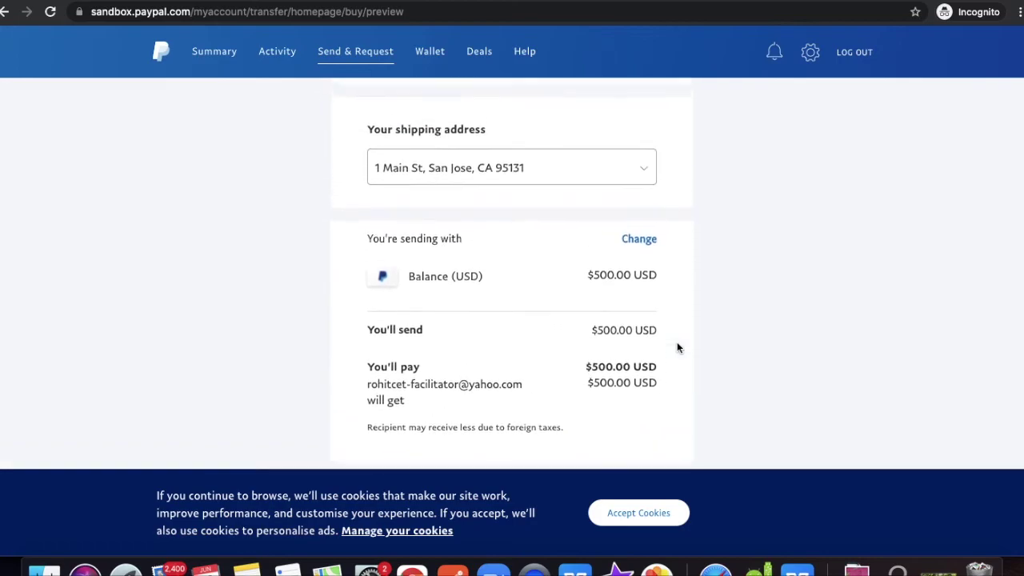
scroll(677, 348, up, 1)
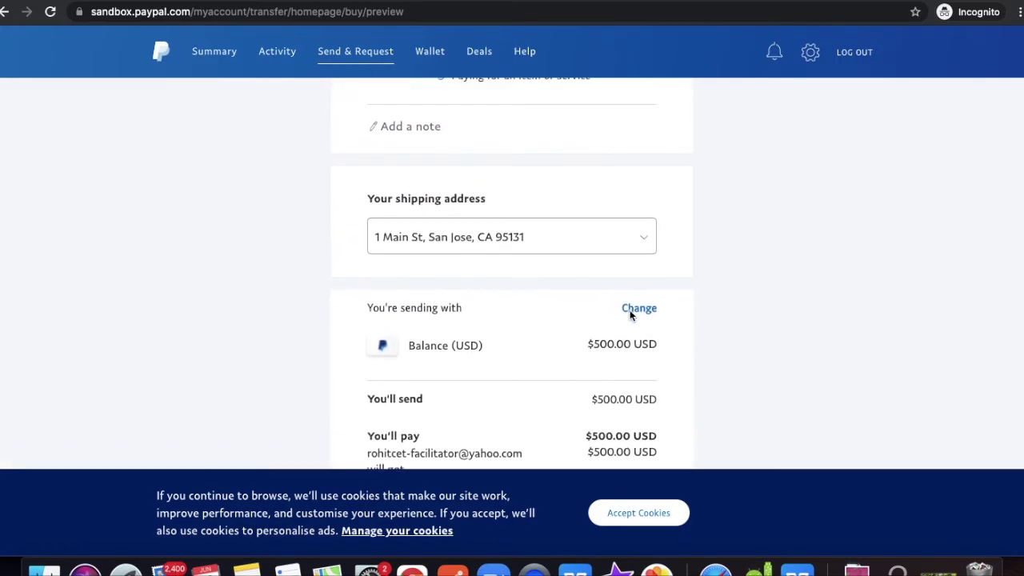
scroll(663, 297, down, 3)
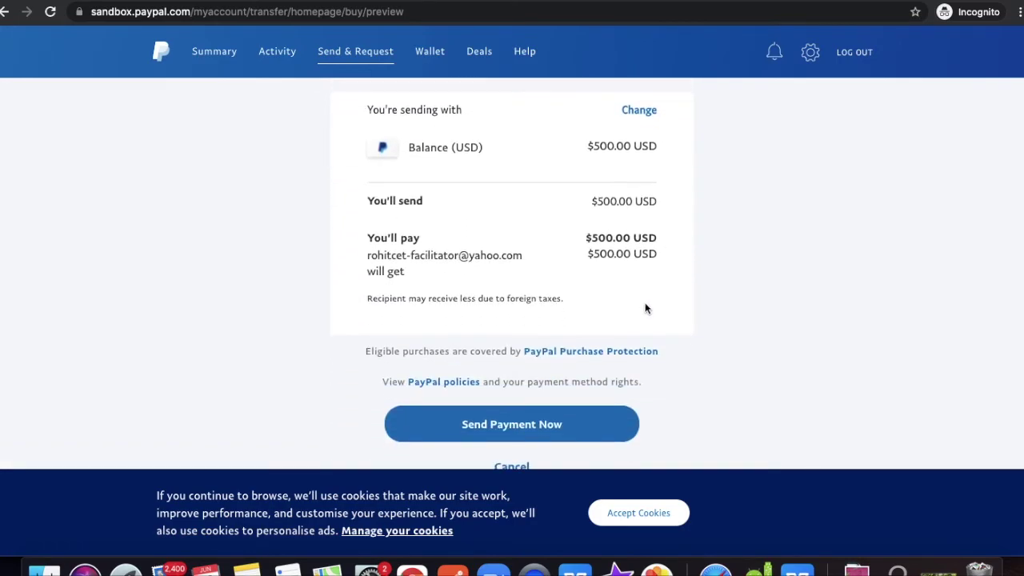
click(483, 424)
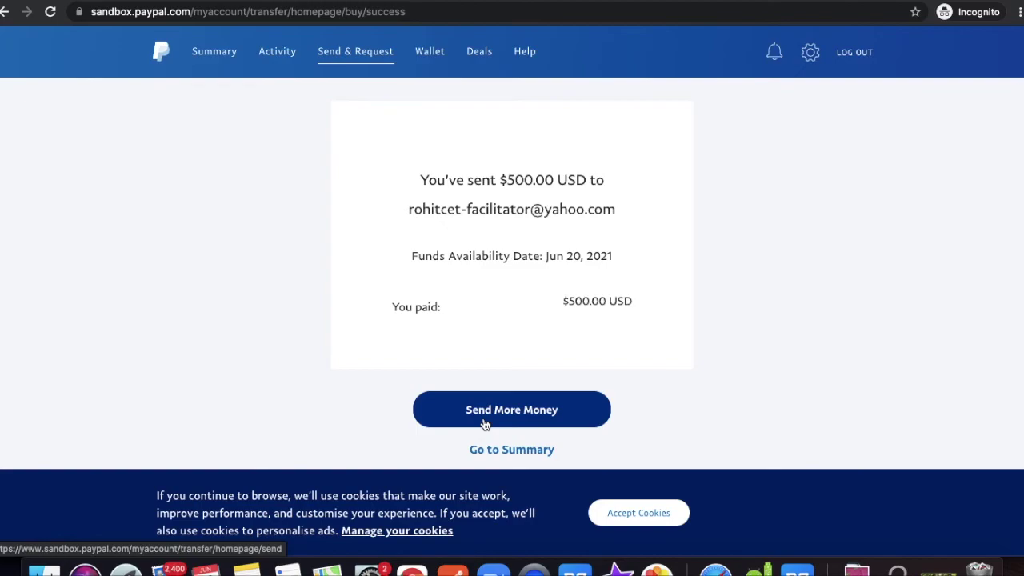
Log out of the US Personal account and copy the default Business account's email for a new sandbox login.
key(ctrl+shift+Tab)
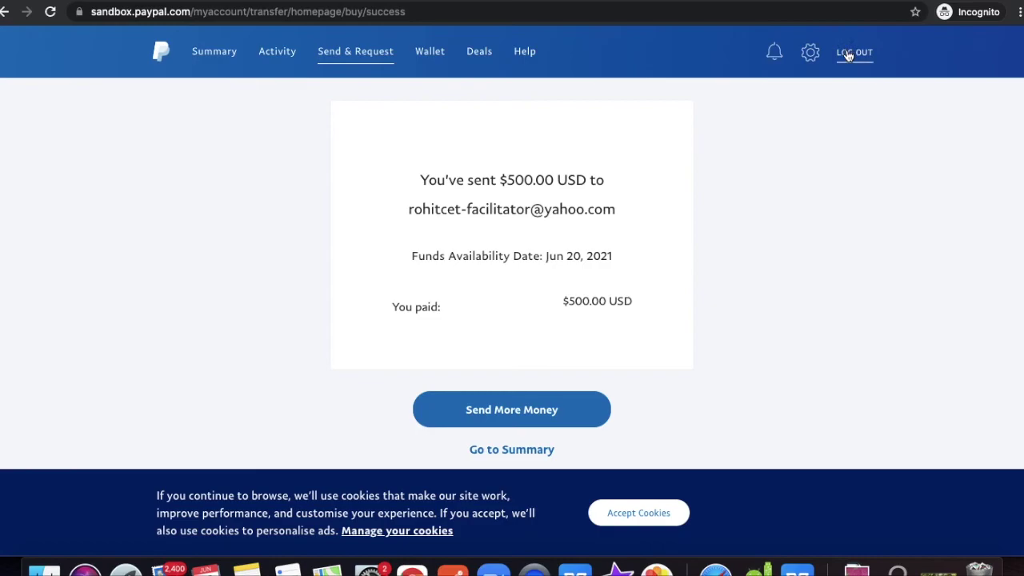
click(850, 56)
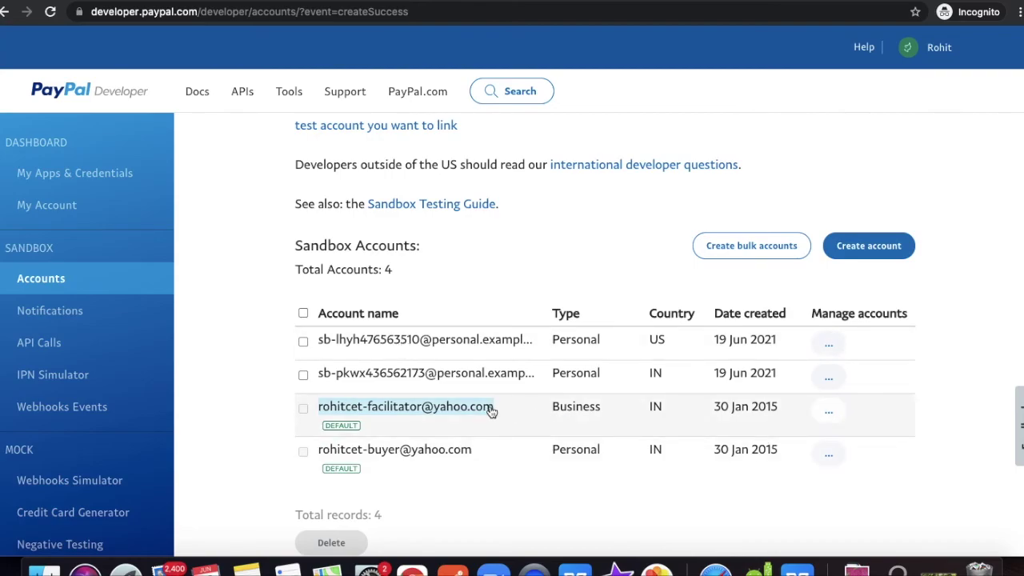
drag(501, 411, 319, 413)
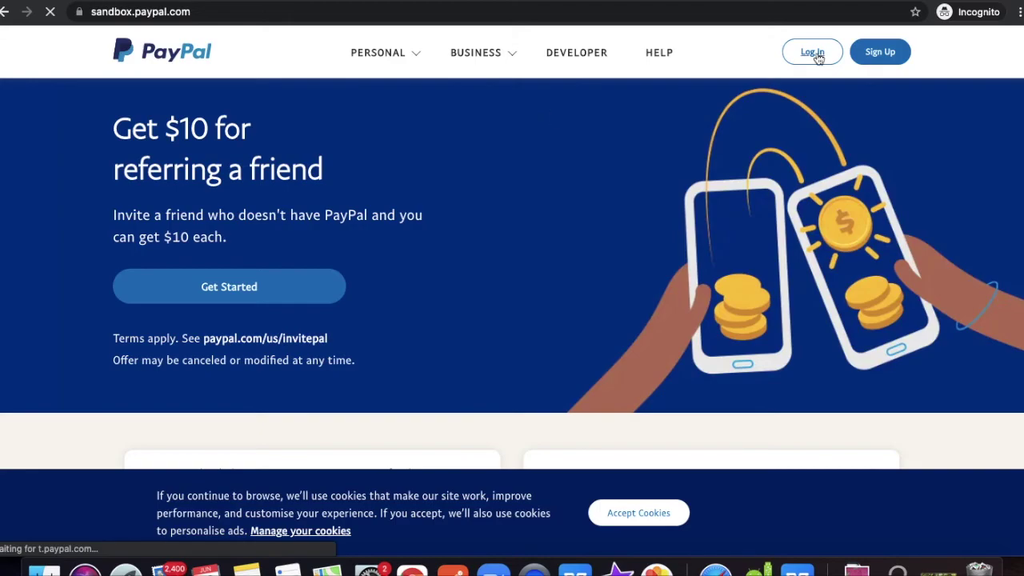
click(811, 50)
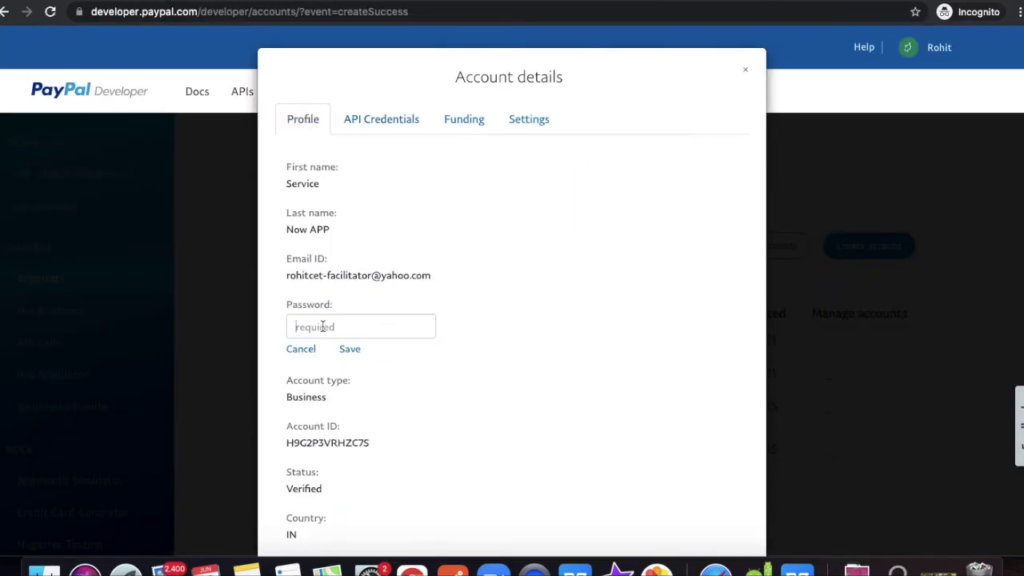
Save a new password in the Business account's profile and log in to the sandbox PayPal site with it.
key(super+v)
click(350, 350)
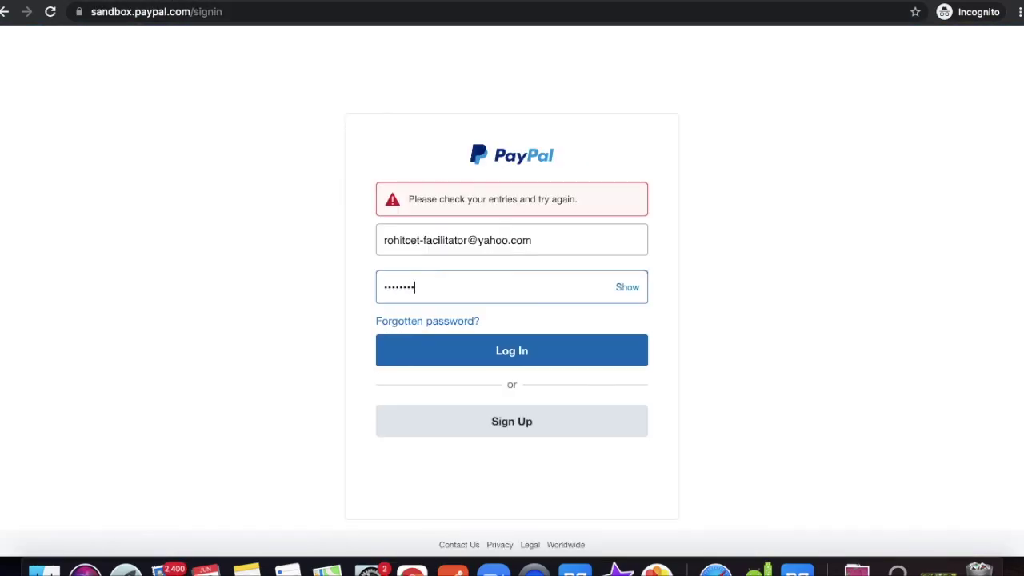
key(Return)
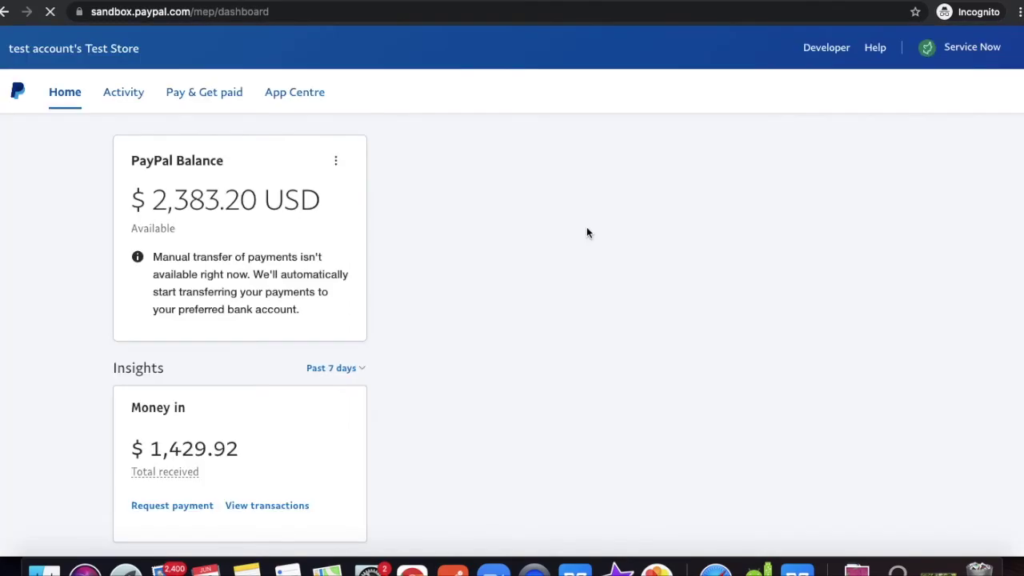
Examine the Business account's profile options, PayPal balance, and Money in and Money out figures on the dashboard.
mouse_move(962, 72)
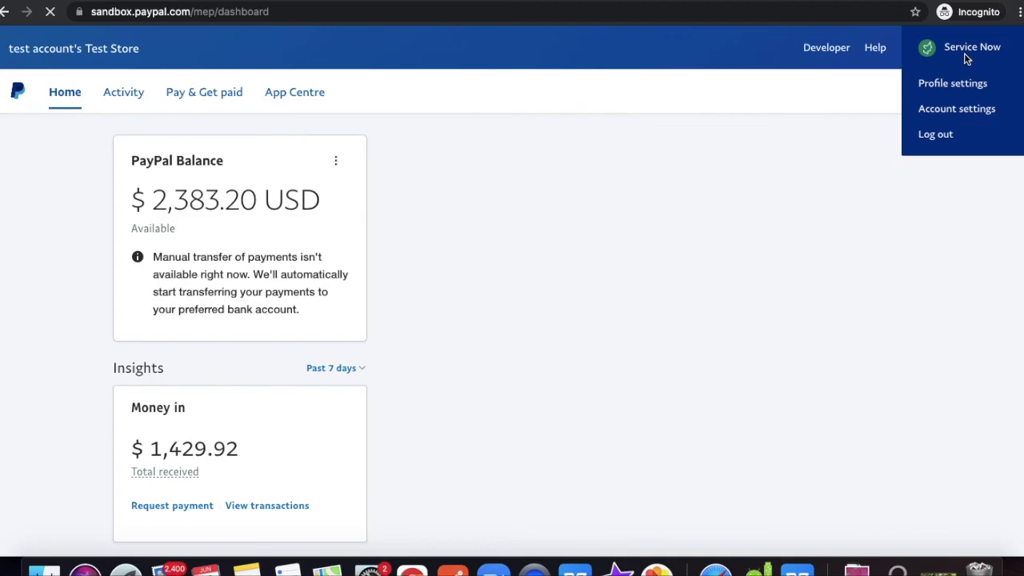
scroll(601, 244, down, 3)
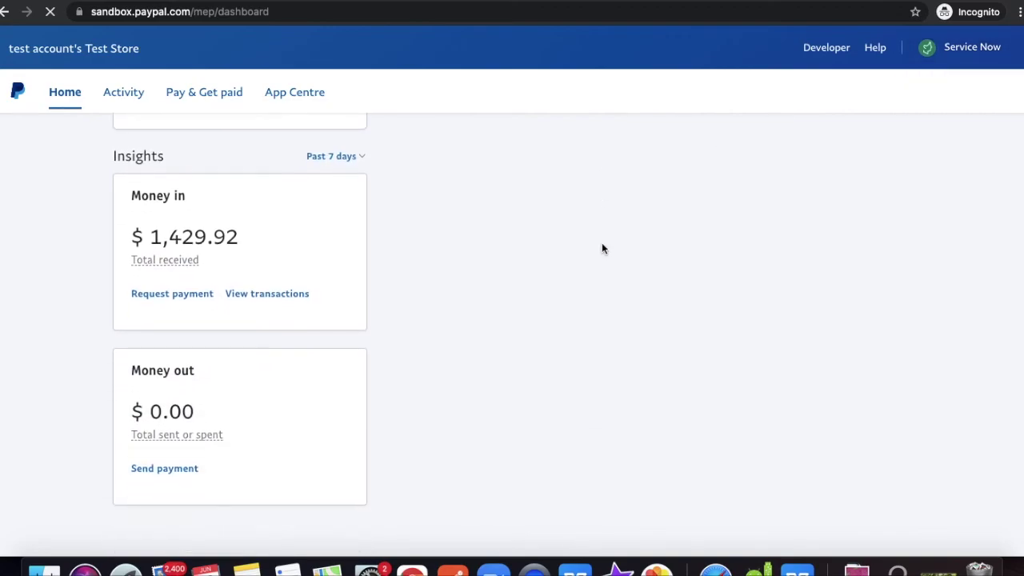
scroll(601, 248, up, 1)
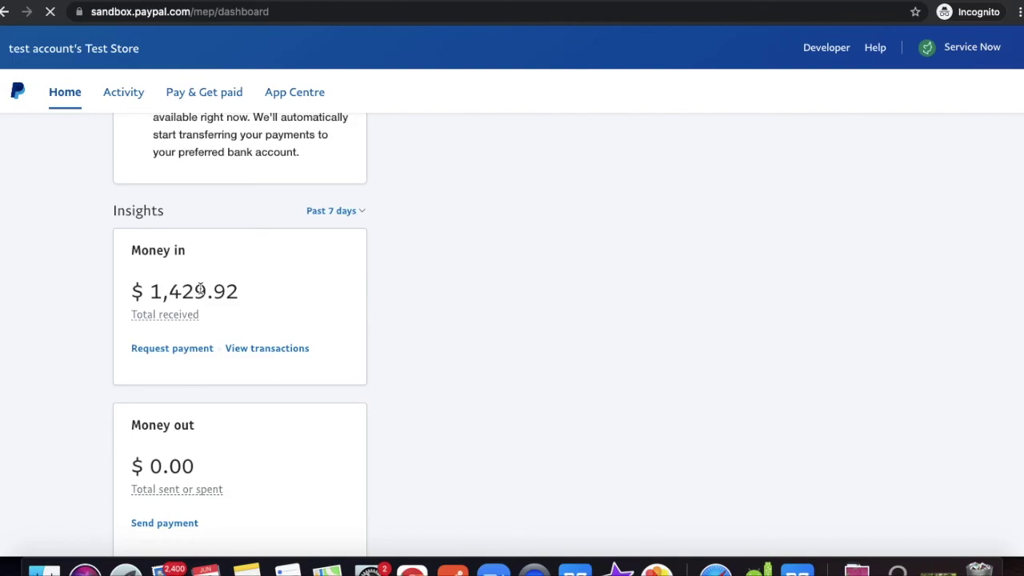
scroll(200, 290, up, 3)
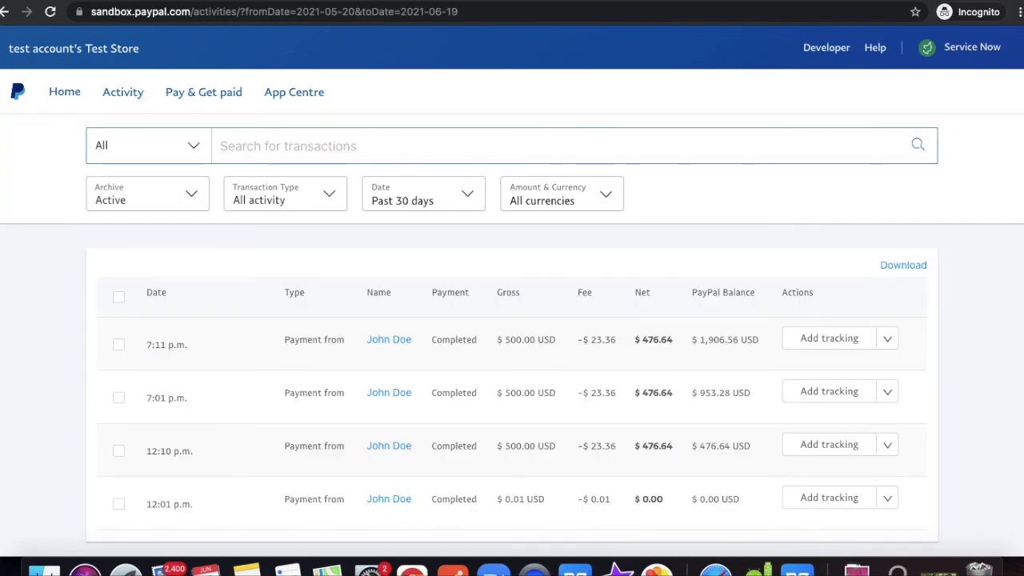
Open the Business account's activity and review the payments received in the past 30 days.
mouse_move(124, 93)
scroll(534, 369, down, 1)
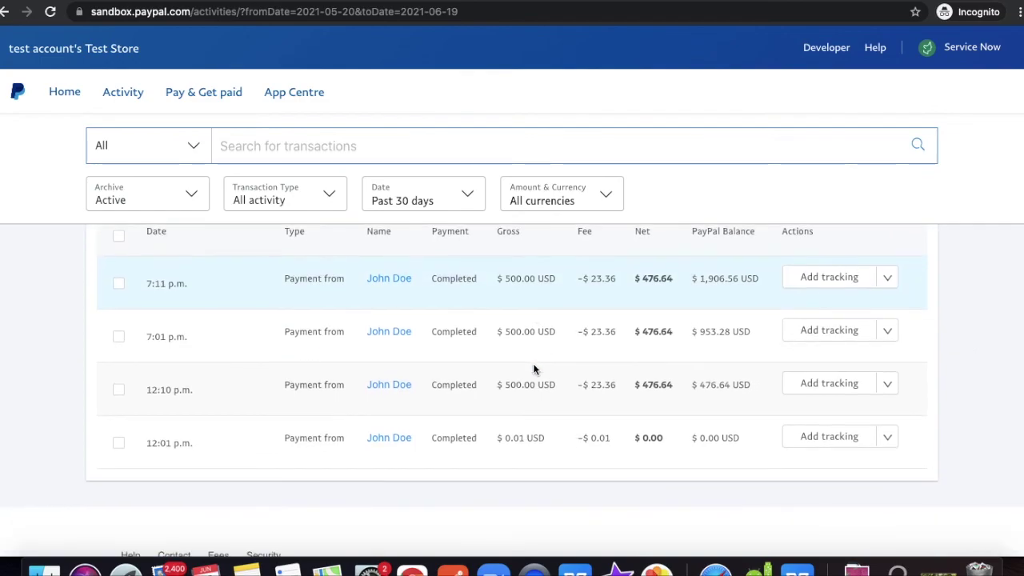
scroll(534, 369, up, 1)
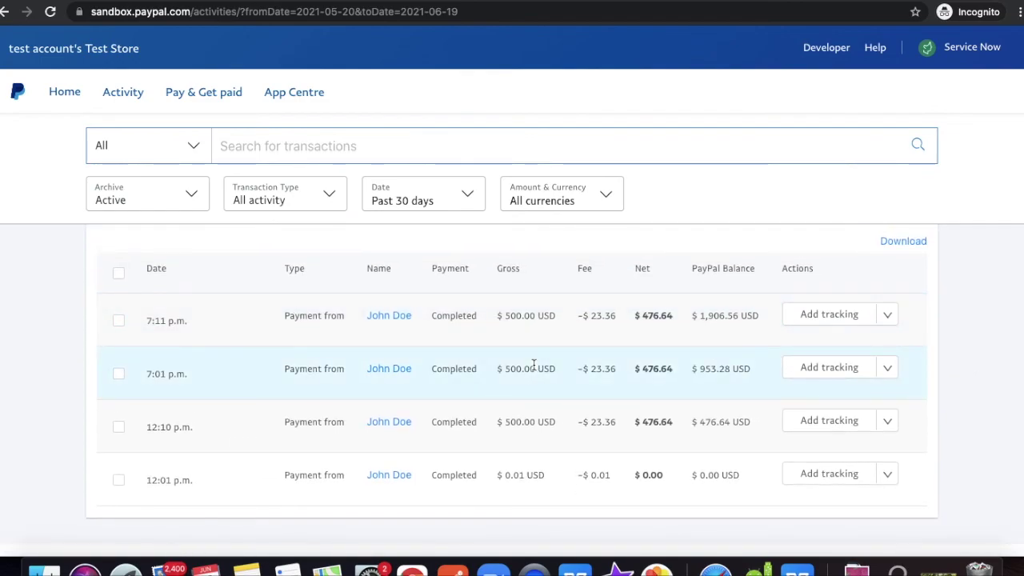